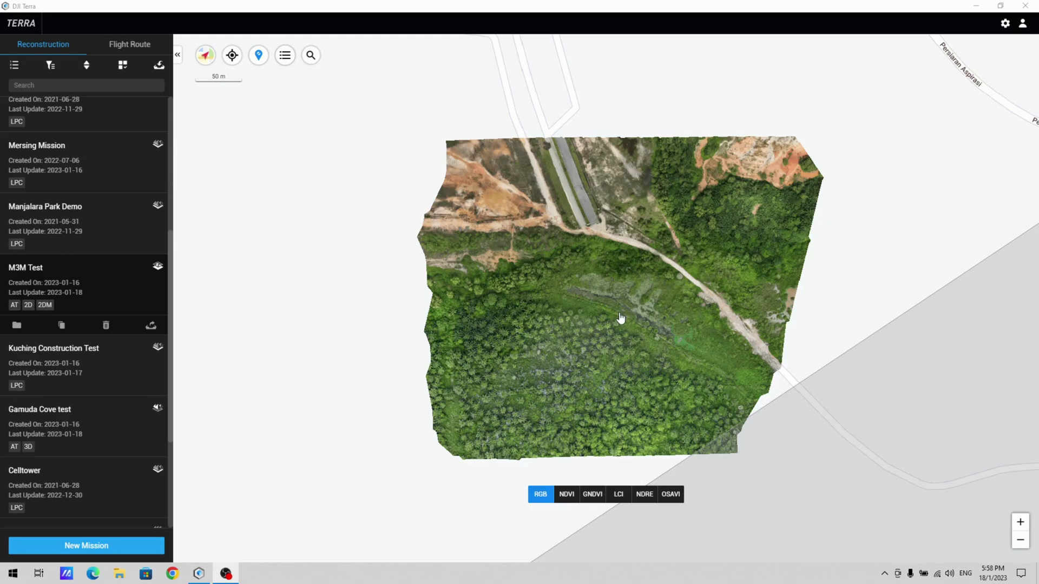
# Scroll the Reconstruction mission list to locate the M3M Test mission.
pyautogui.scroll(2, 617, 320)
pyautogui.scroll(-2, 617, 320)
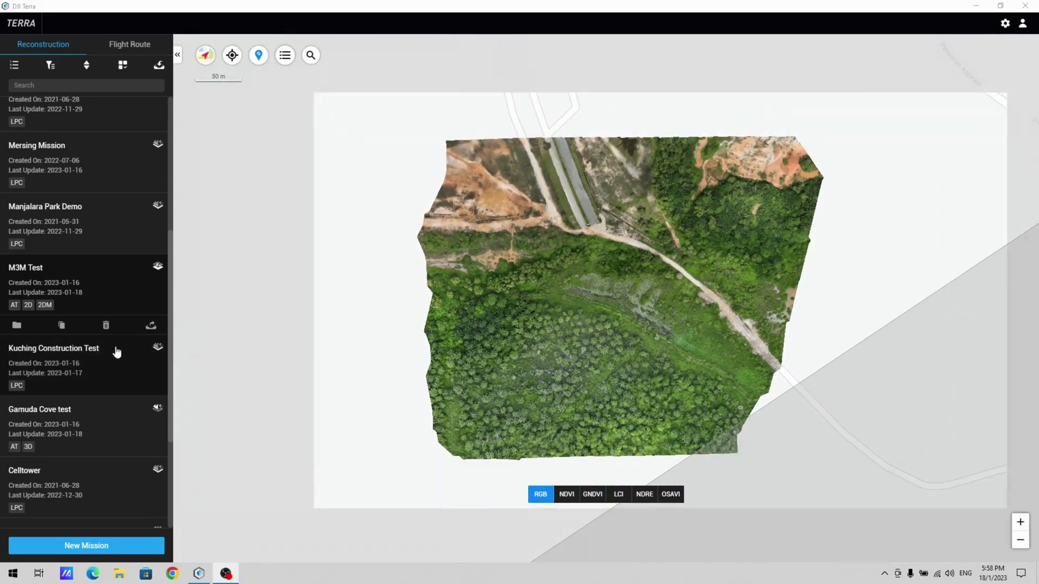
# Open the M3M Test mission to show its 685-photo RGB 2D map.
pyautogui.click(158, 267)
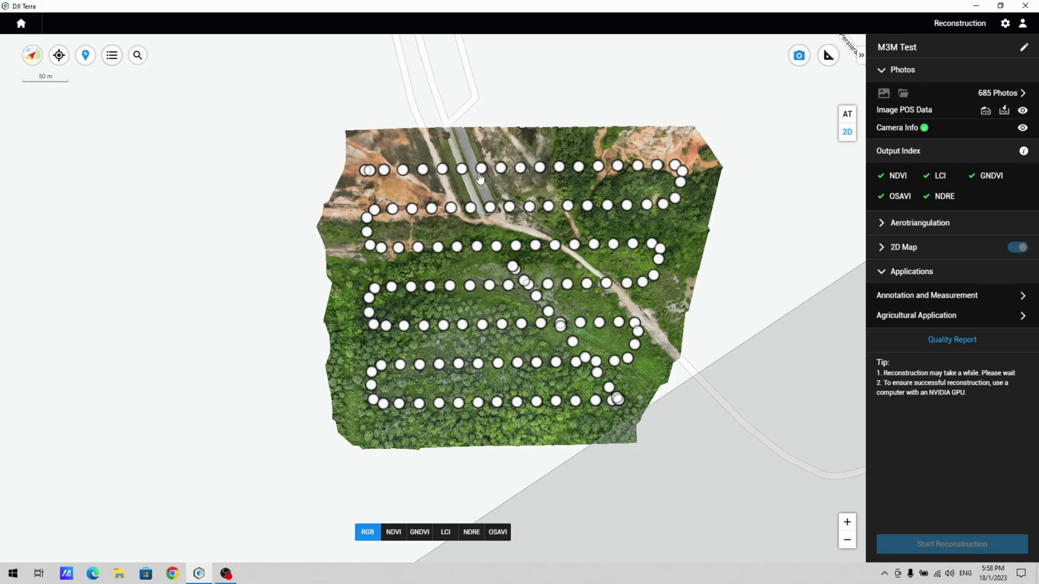
# Hide the photo-position markers and zoom into the orthomosaic.
pyautogui.click(800, 56)
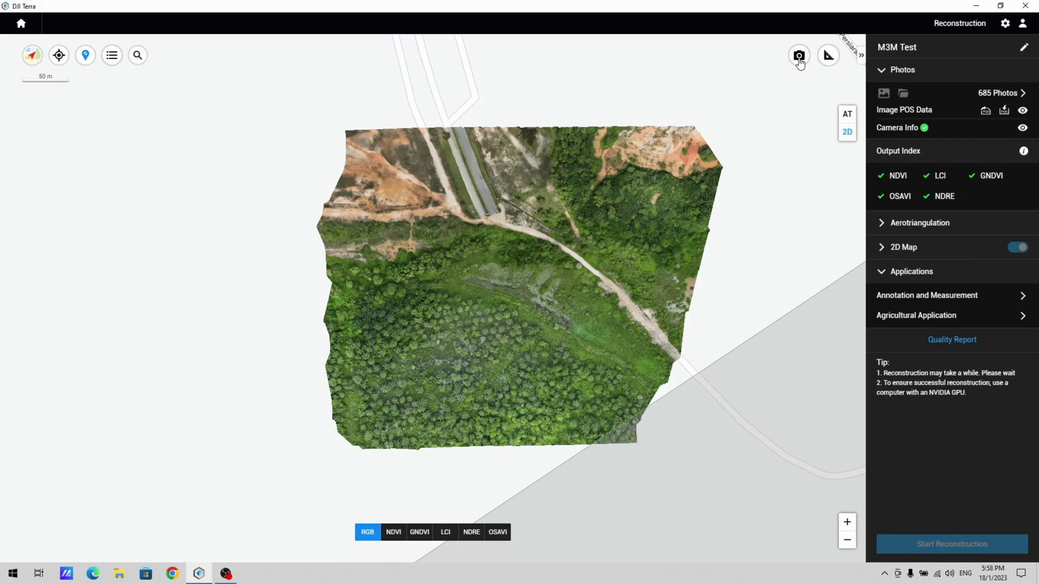
pyautogui.scroll(-3, 602, 277)
pyautogui.scroll(5, 448, 343)
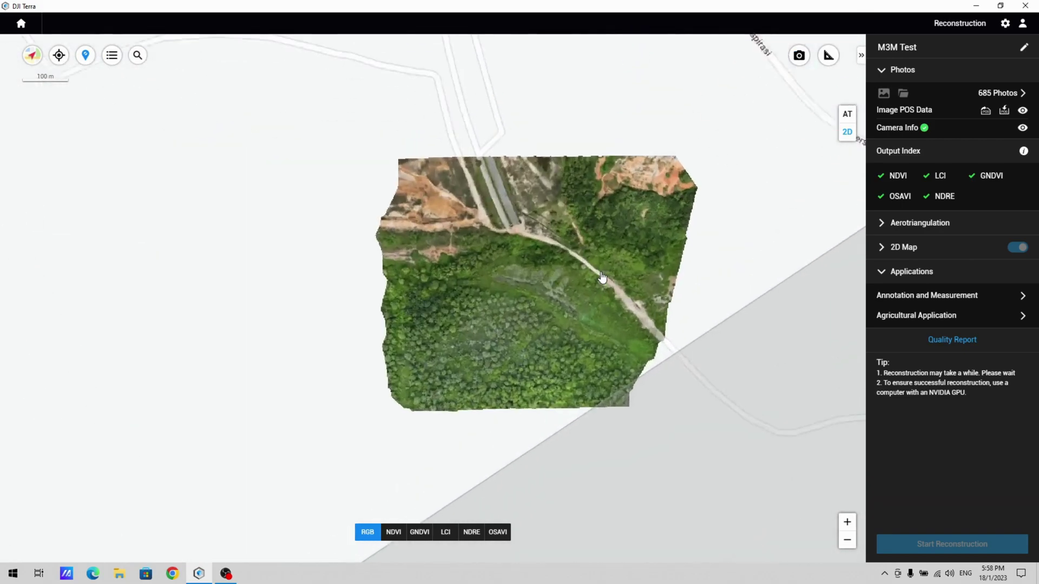
pyautogui.scroll(3, 447, 343)
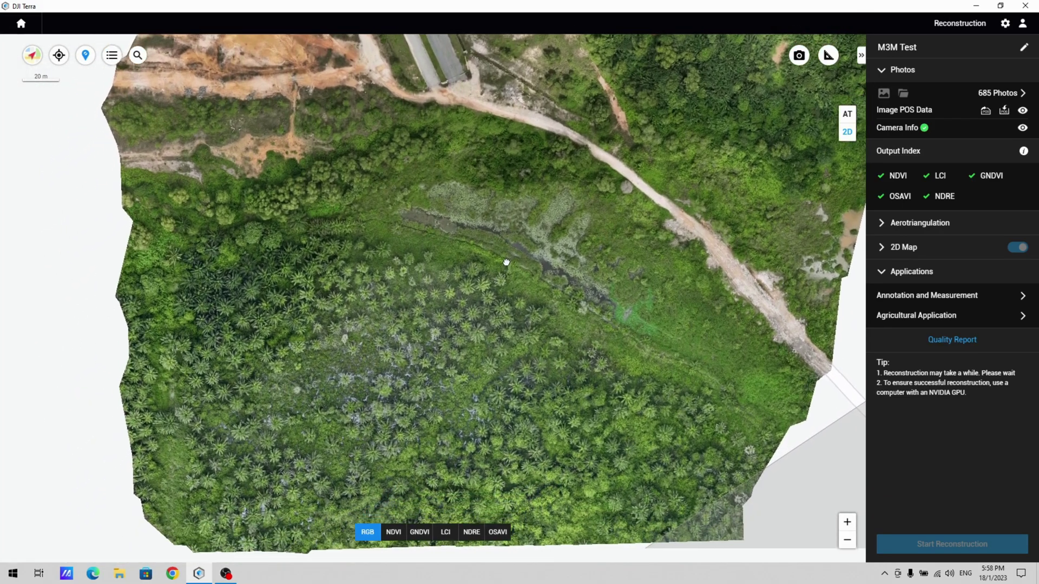
pyautogui.scroll(6, 386, 375)
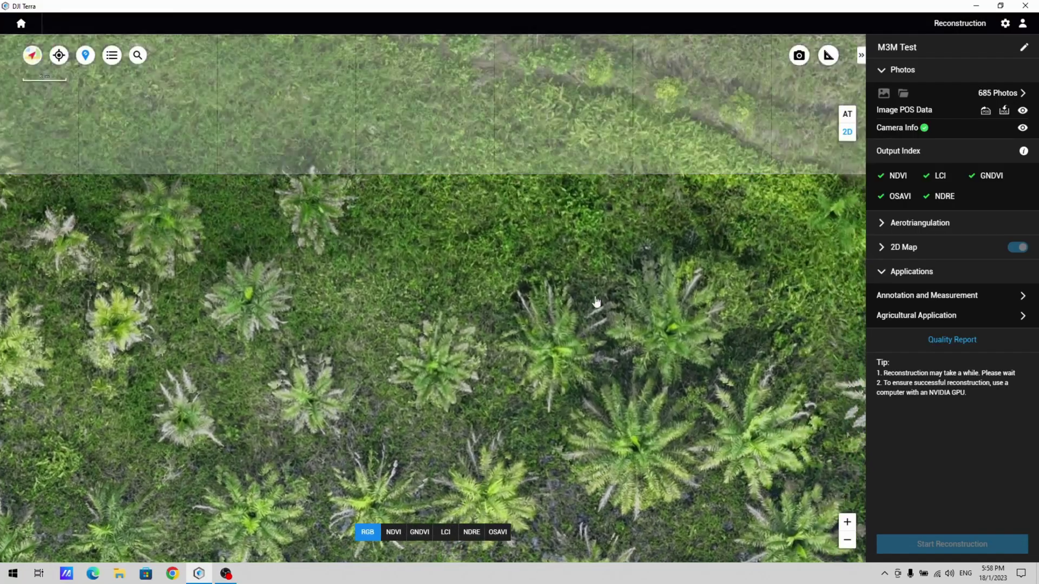
# Pan across the water channel, the sandy road and the paved road entrance.
pyautogui.moveTo(596, 302); pyautogui.dragTo(577, 466)
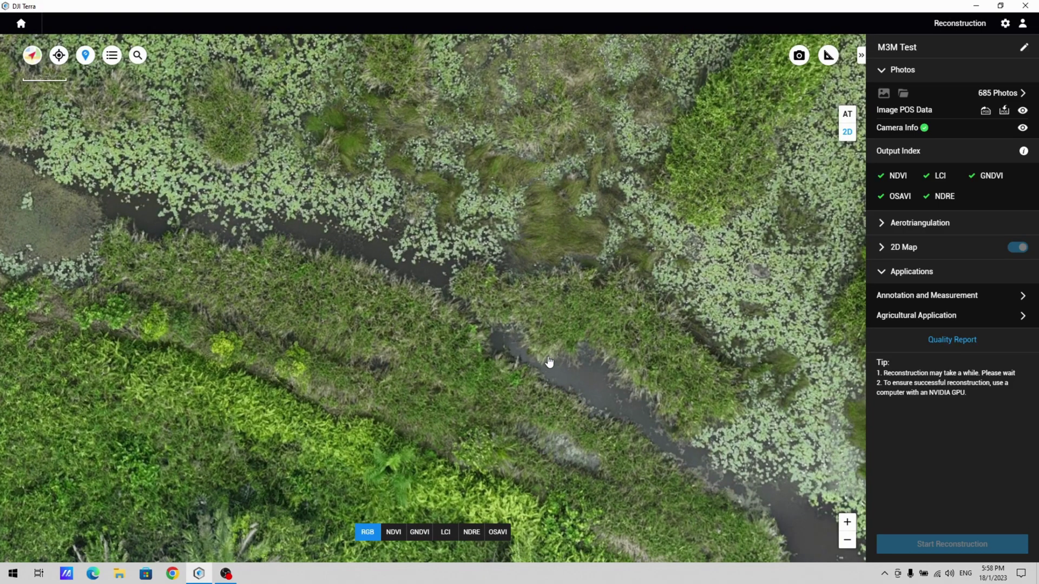
pyautogui.moveTo(247, 265); pyautogui.dragTo(476, 464)
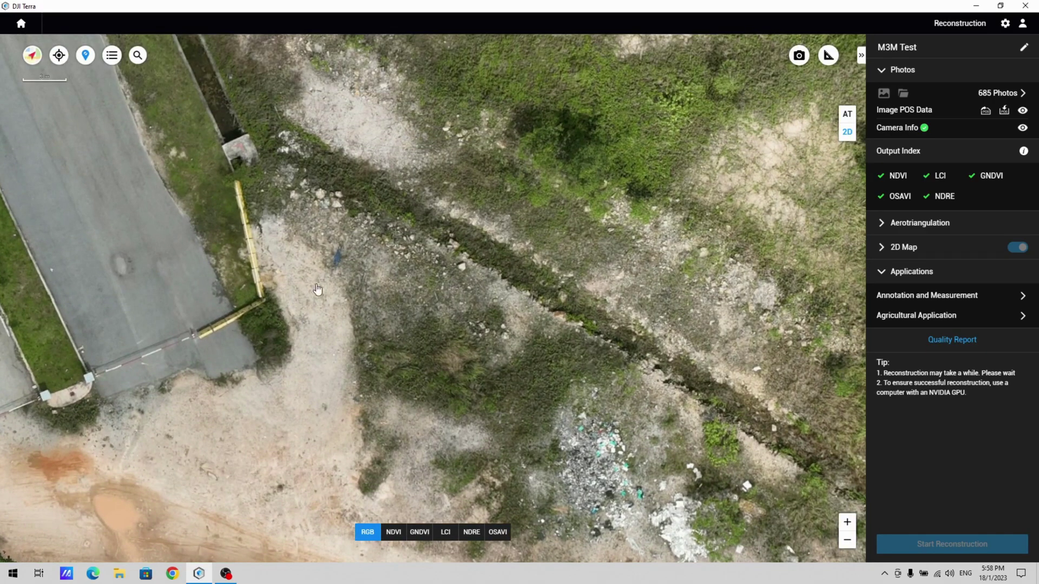
pyautogui.moveTo(350, 334); pyautogui.dragTo(703, 244)
pyautogui.moveTo(158, 406); pyautogui.dragTo(506, 251)
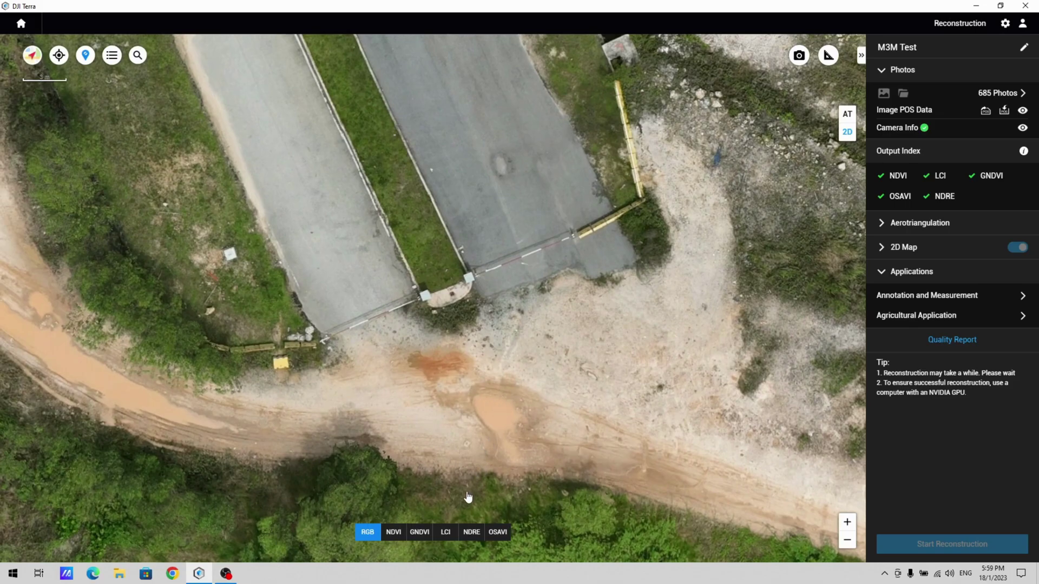
# Switch the map to the NDVI index and zoom to inspect it.
pyautogui.click(393, 532)
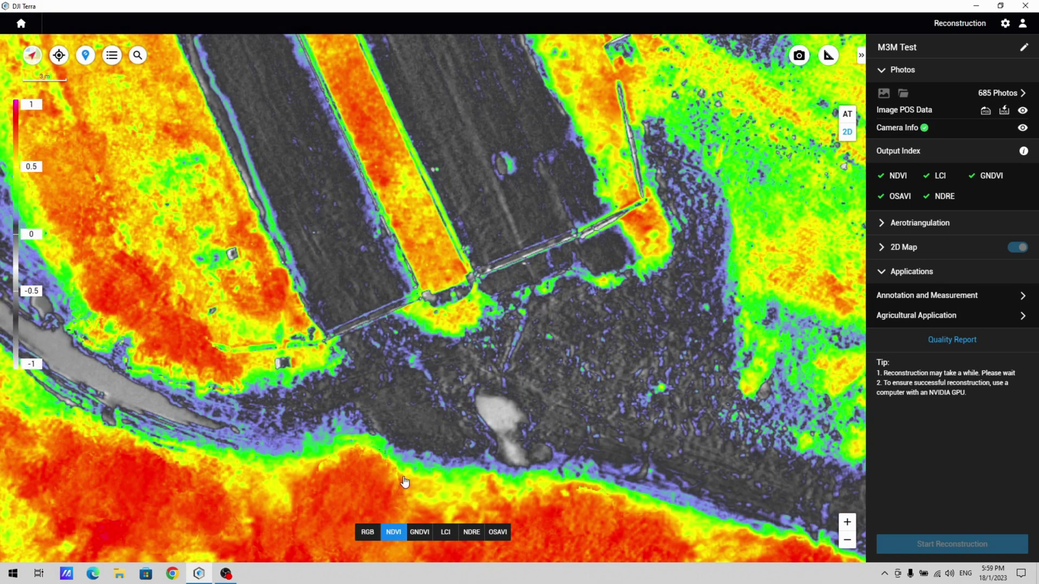
pyautogui.scroll(-1, 516, 415)
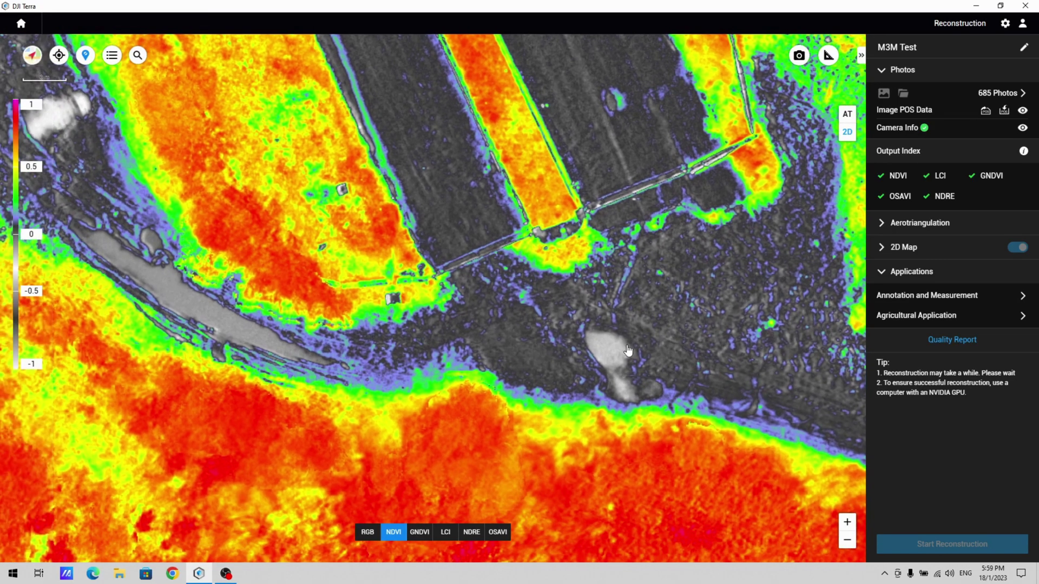
pyautogui.scroll(-2, 400, 279)
pyautogui.scroll(3, 401, 279)
pyautogui.scroll(2, 400, 279)
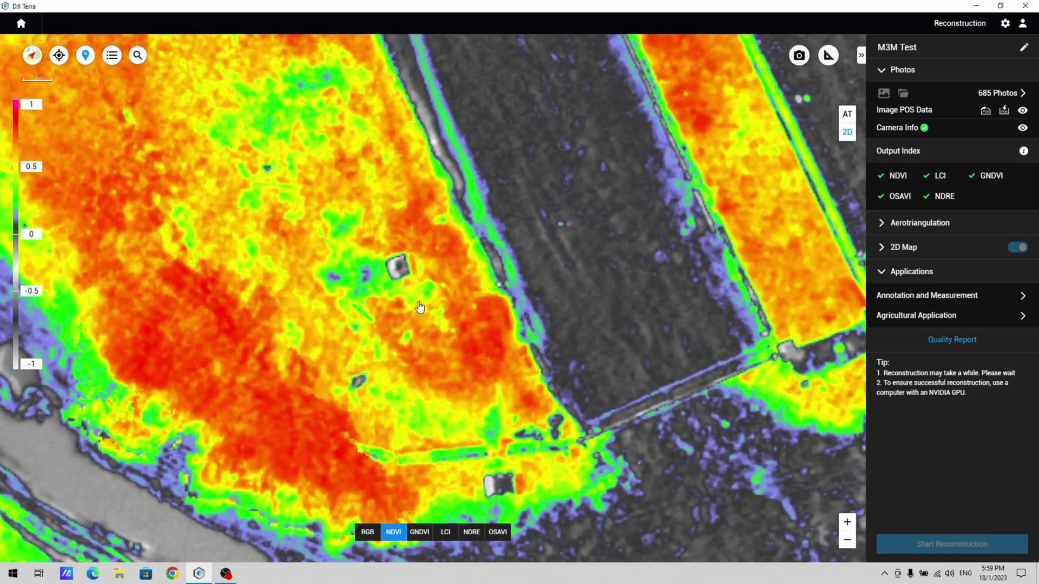
# Compare NDVI against true colour, ending on NDVI over the red vegetation field.
pyautogui.click(370, 534)
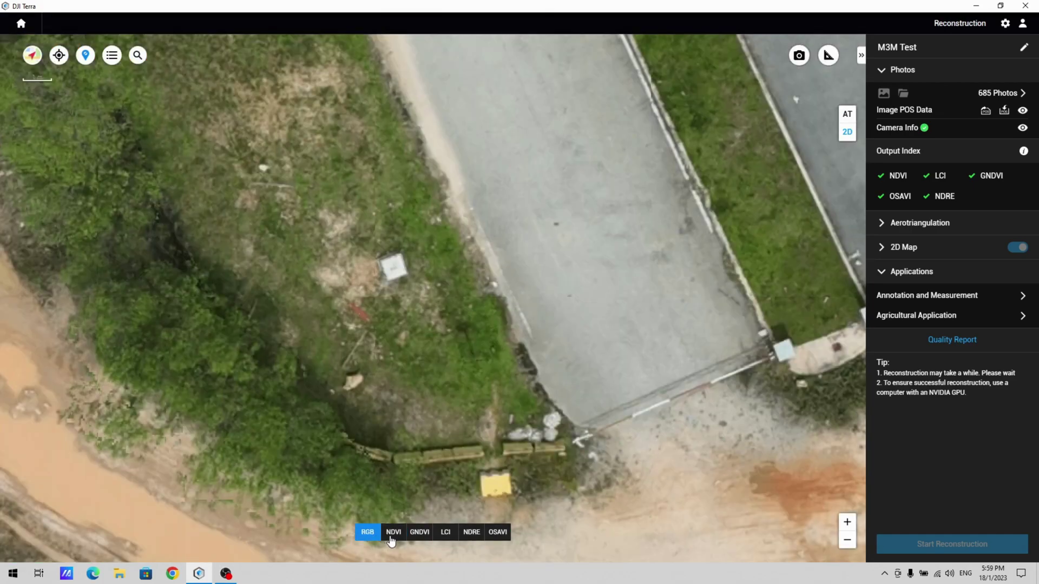
pyautogui.click(391, 535)
pyautogui.click(368, 533)
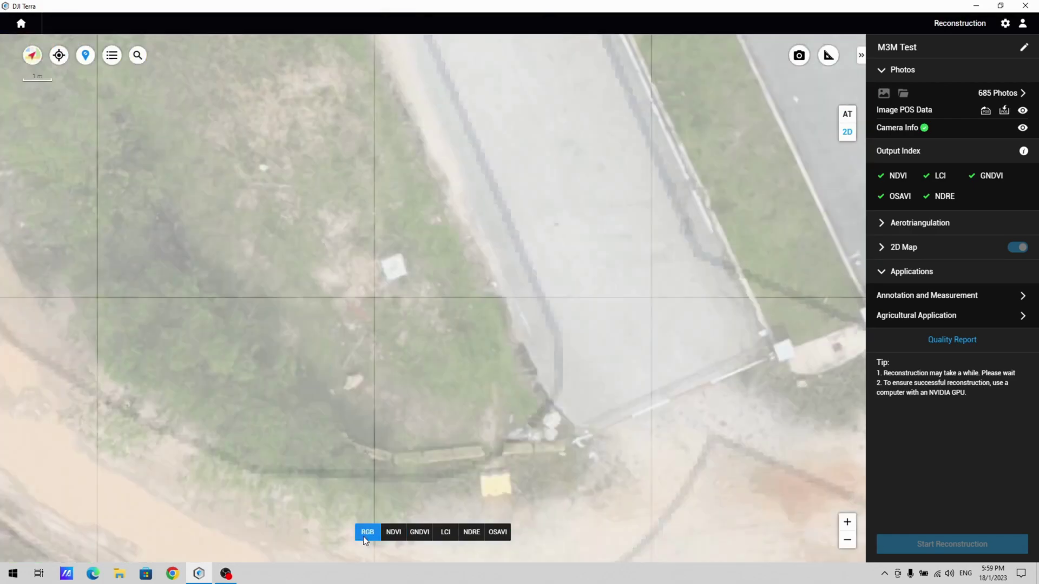
pyautogui.moveTo(438, 432); pyautogui.dragTo(397, 410)
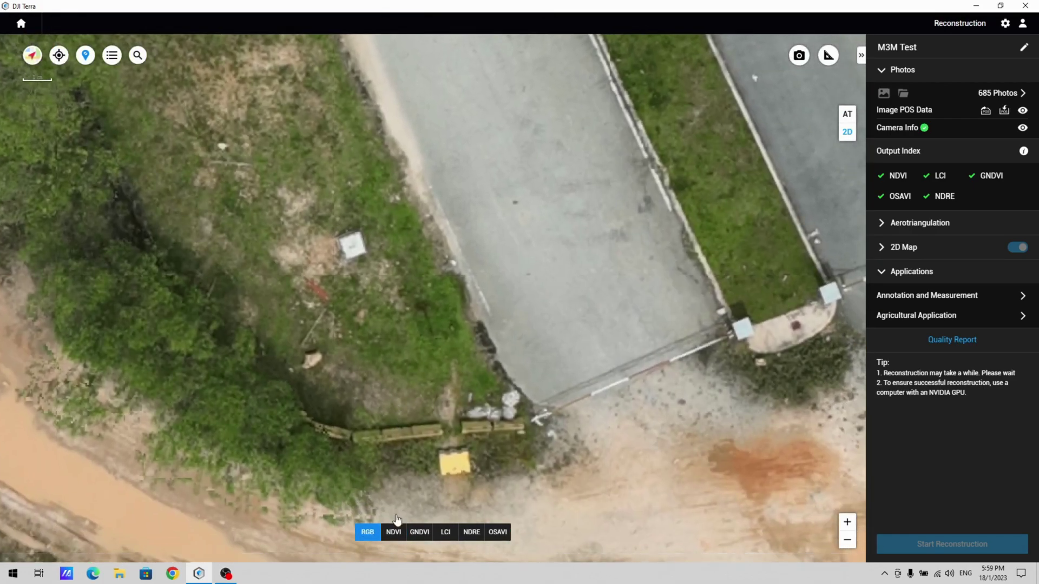
pyautogui.click(396, 532)
pyautogui.scroll(3, 563, 443)
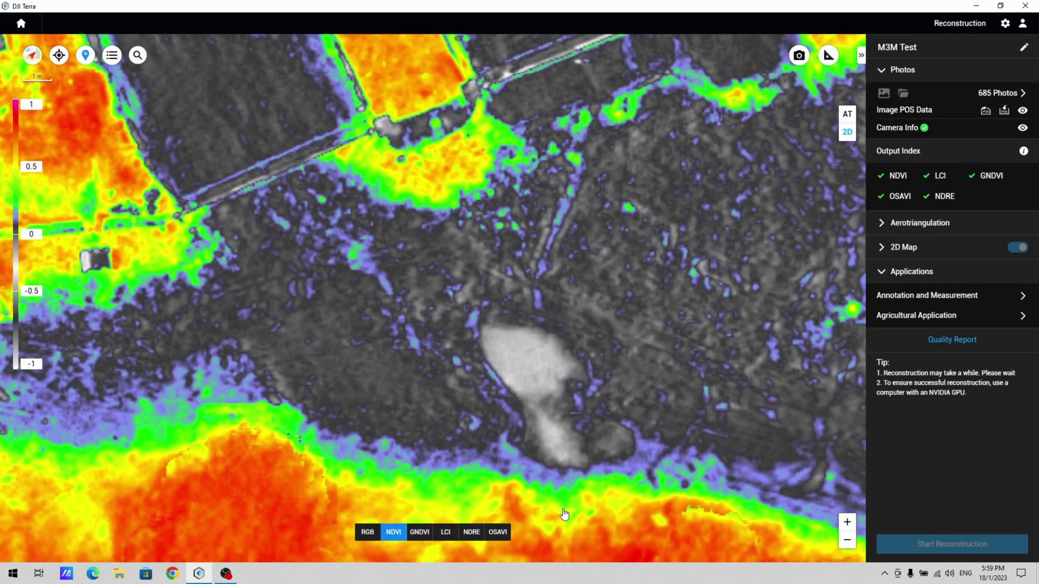
pyautogui.moveTo(563, 541); pyautogui.dragTo(211, 518)
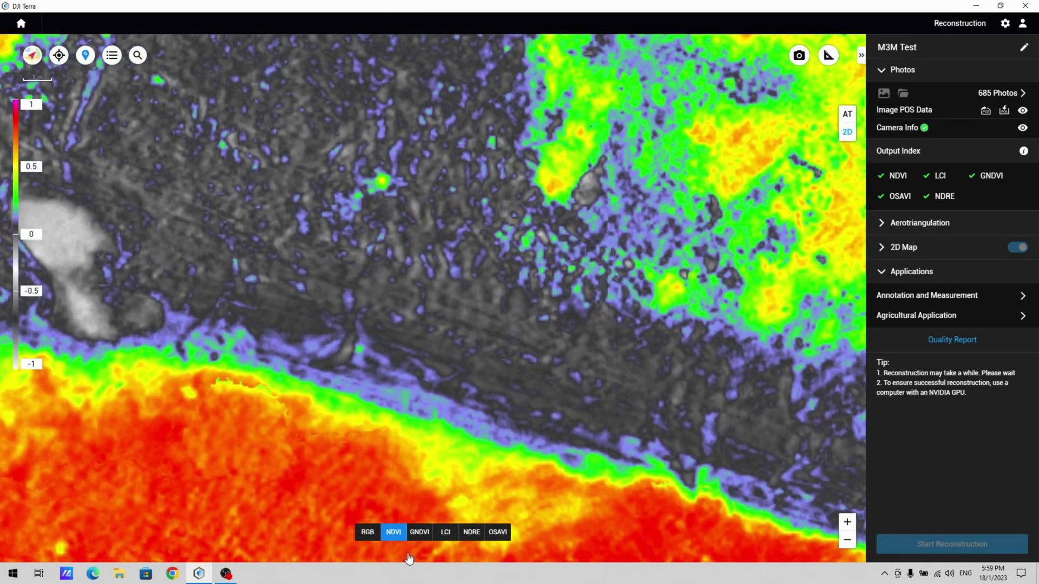
# Flip through the GNDVI, NDRE and NDVI layers, landing on NDRE.
pyautogui.click(420, 532)
pyautogui.click(475, 536)
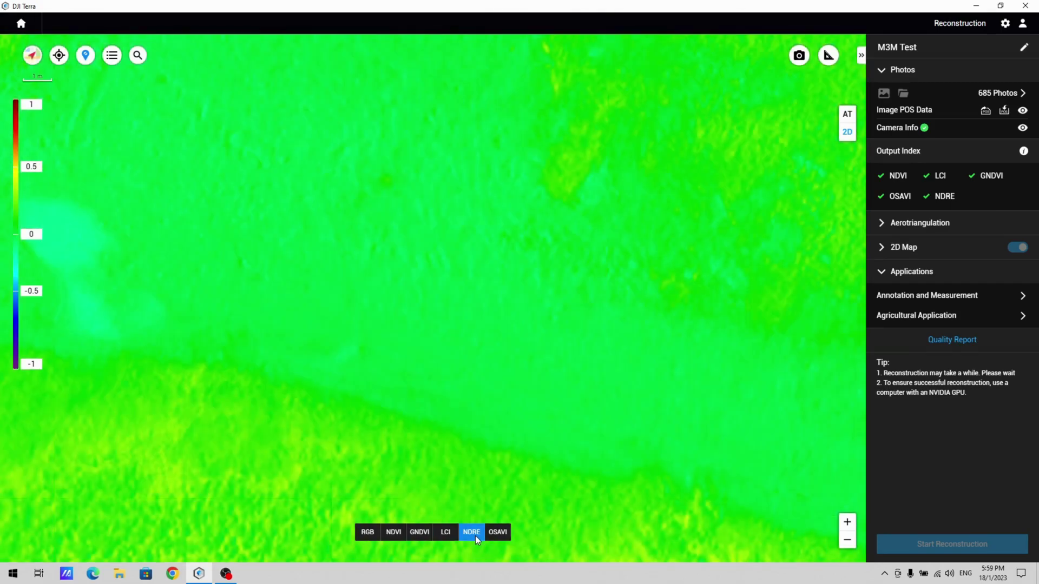
pyautogui.click(395, 536)
pyautogui.click(470, 534)
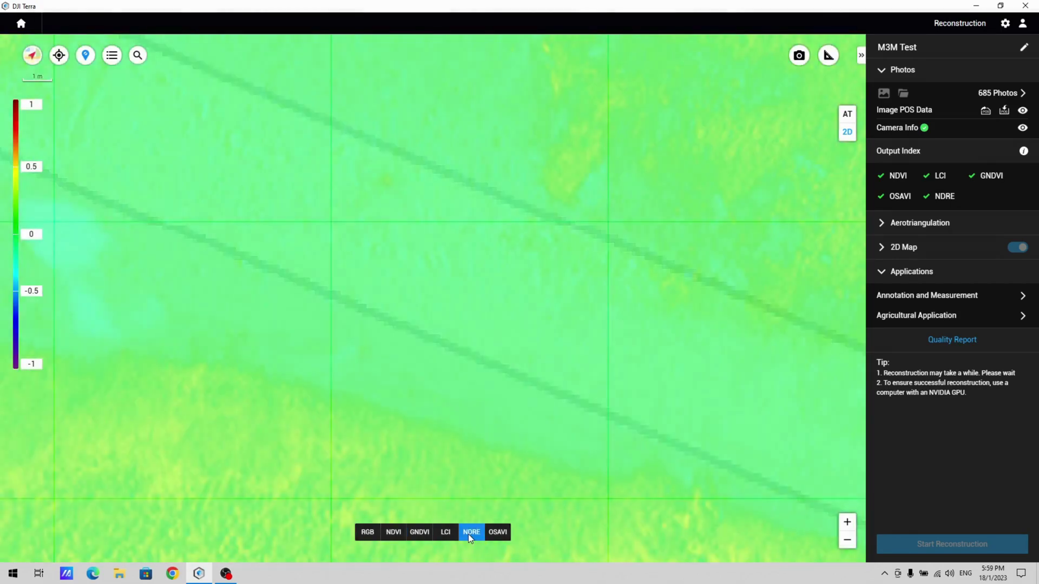
# Zoom around the NDRE map and pan to a road intersection.
pyautogui.scroll(-2, 403, 321)
pyautogui.scroll(-2, 436, 382)
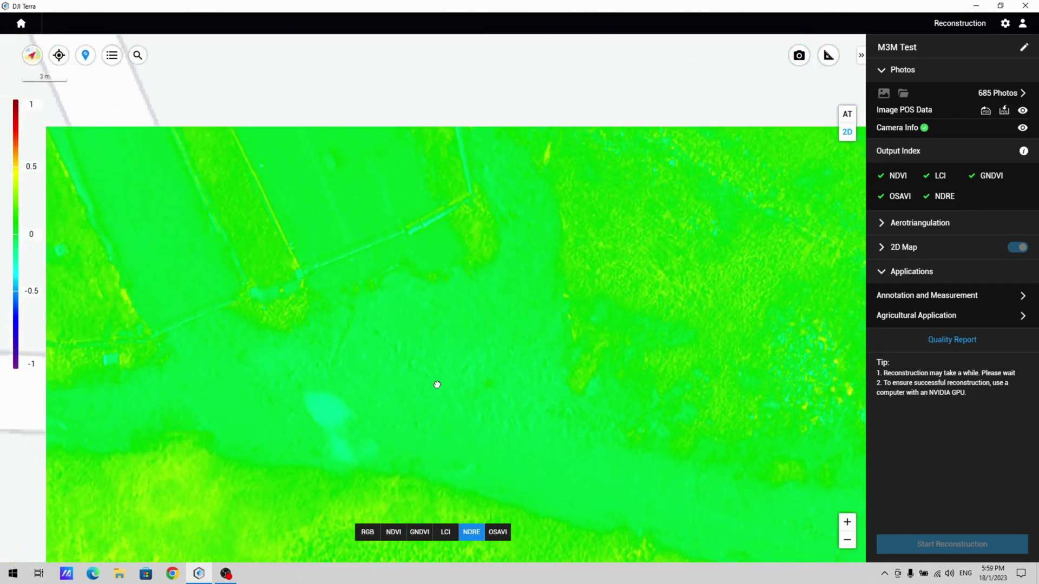
pyautogui.scroll(1, 494, 271)
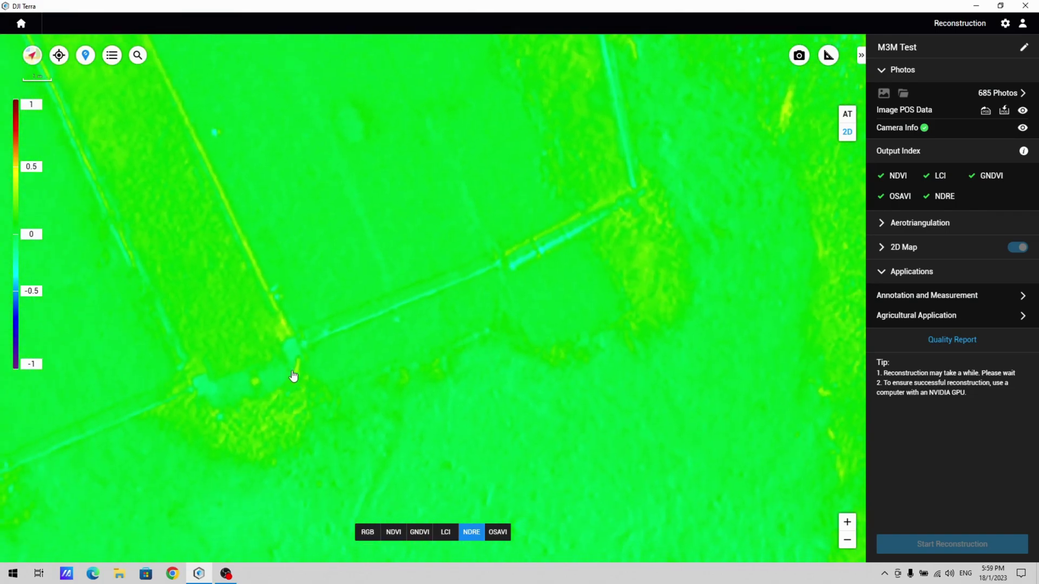
pyautogui.scroll(1, 350, 365)
pyautogui.scroll(-1, 332, 352)
pyautogui.scroll(2, 550, 457)
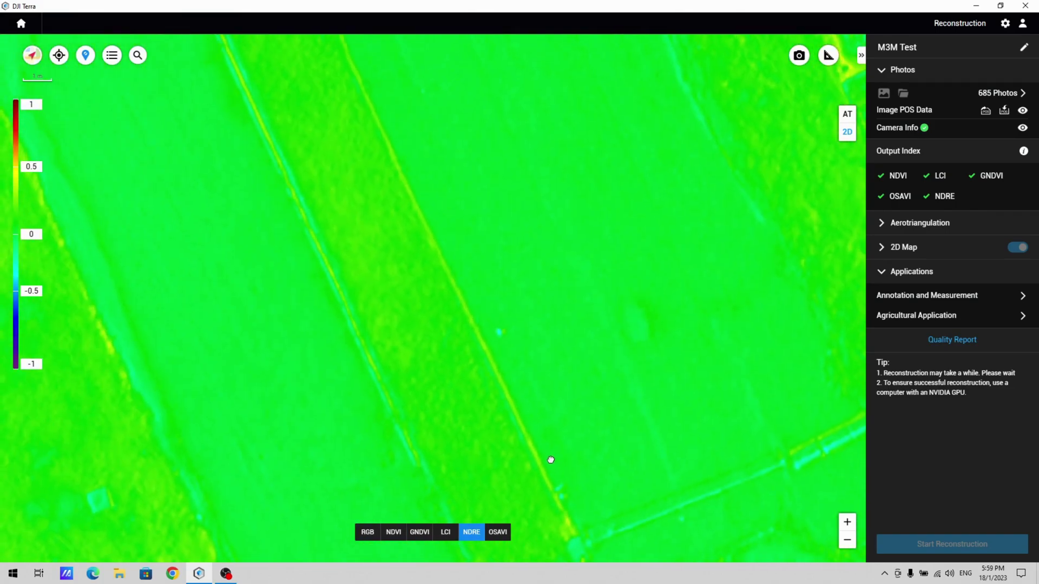
pyautogui.scroll(-1, 353, 242)
pyautogui.scroll(2, 387, 283)
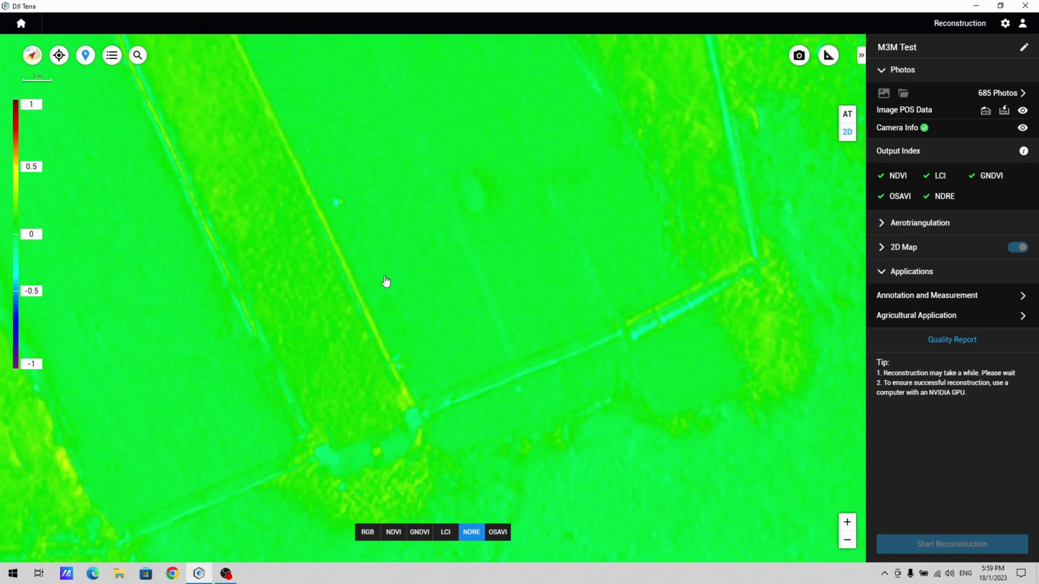
pyautogui.scroll(-1, 387, 283)
pyautogui.moveTo(387, 283); pyautogui.dragTo(197, 129)
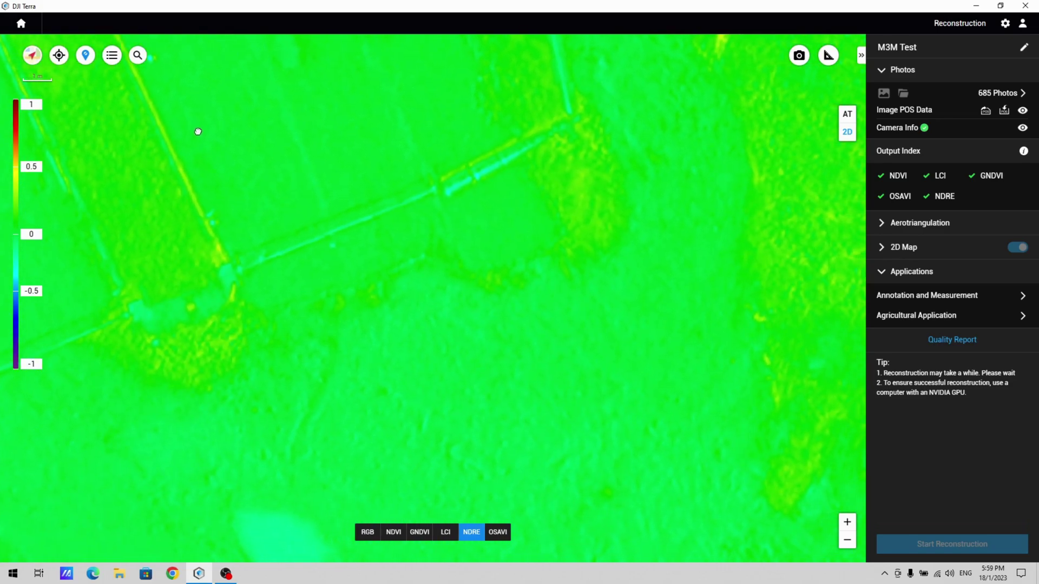
# Compare the RGB orthophoto with NDRE, then finish on the NDVI layer.
pyautogui.click(367, 532)
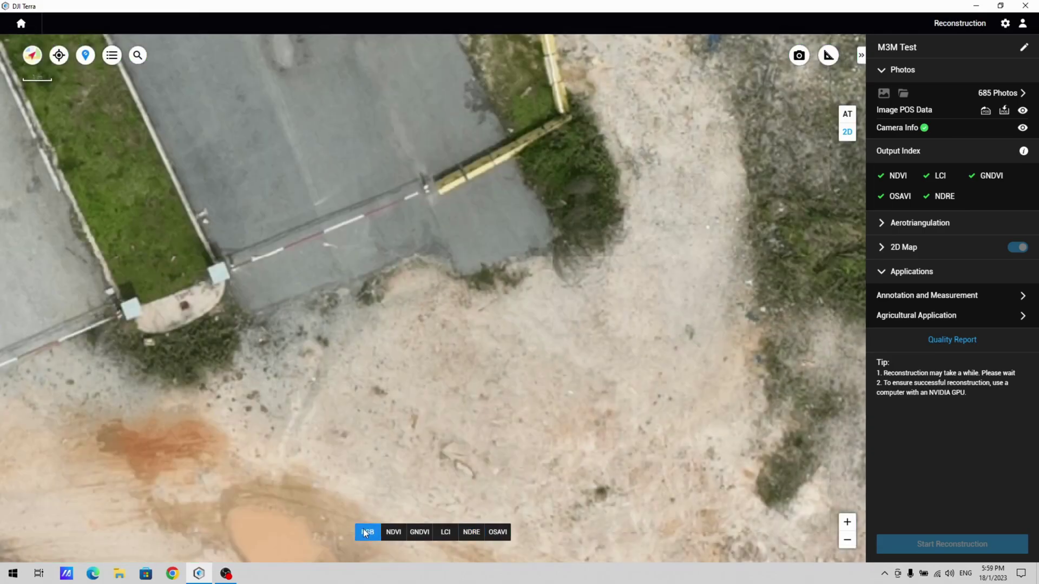
pyautogui.moveTo(234, 240); pyautogui.dragTo(235, 241)
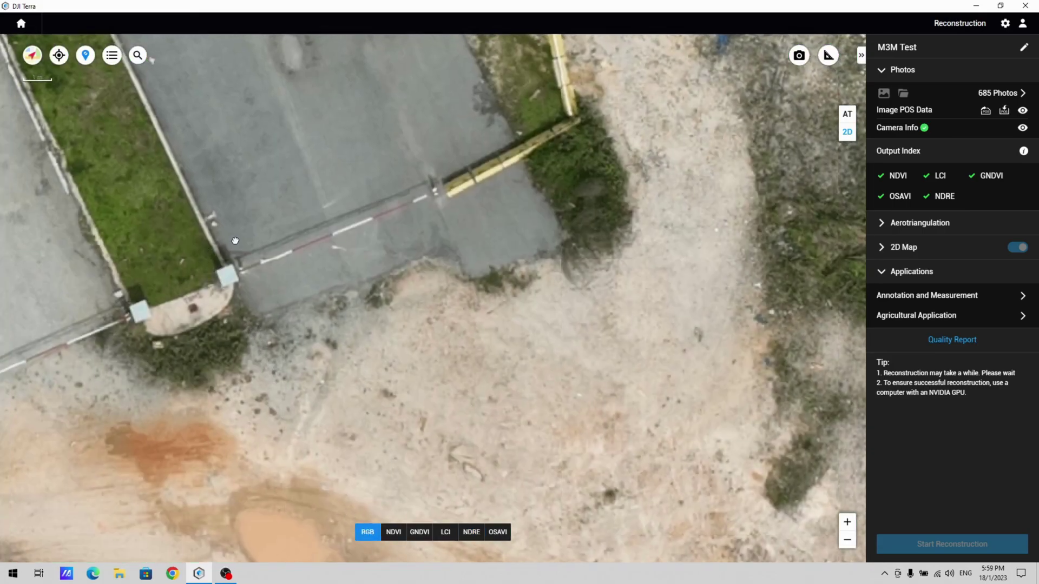
pyautogui.click(472, 536)
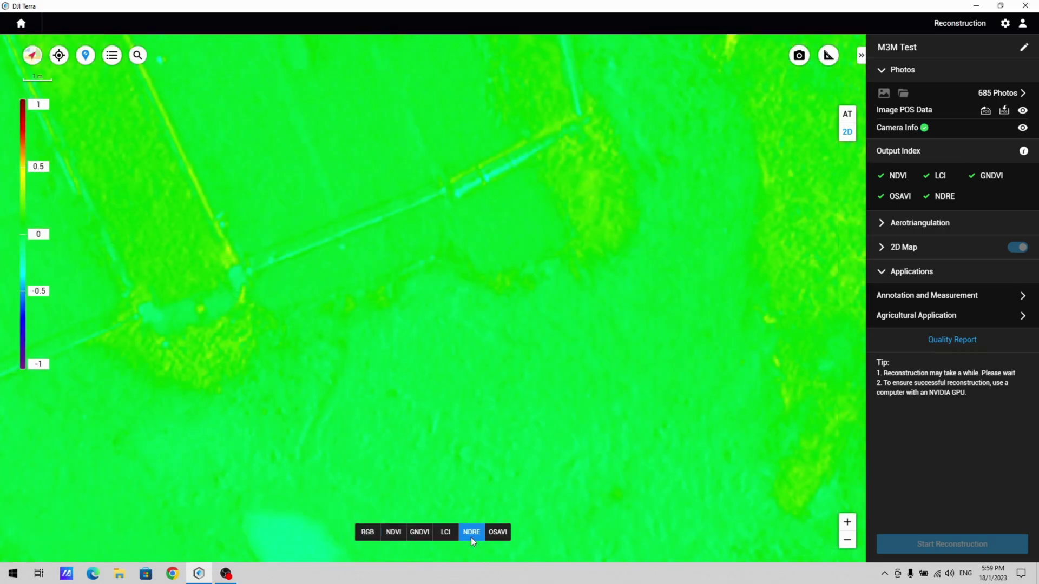
pyautogui.click(394, 535)
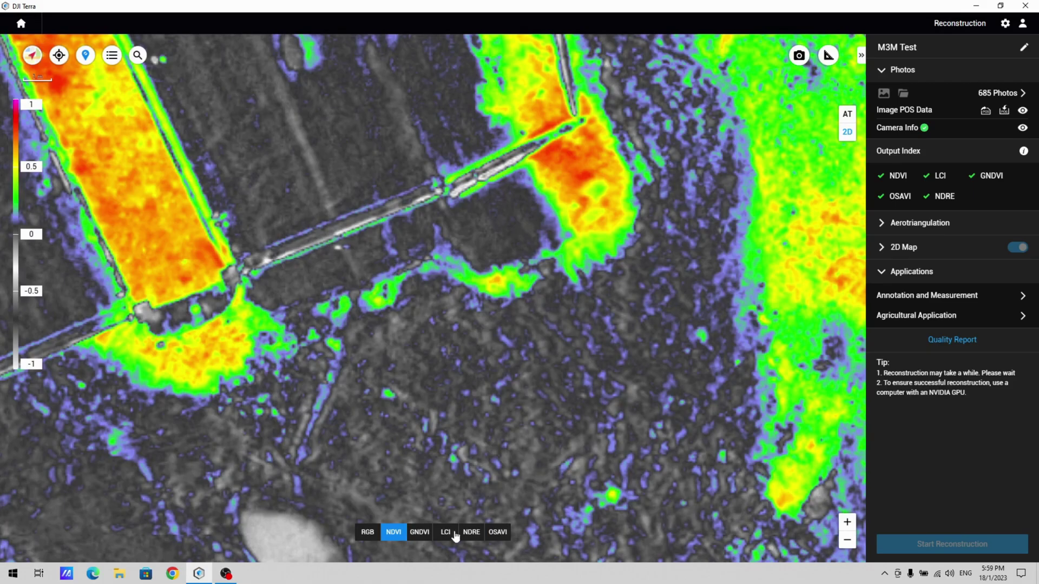
# Zoom out to the whole map and start the area measurement tool.
pyautogui.scroll(-6, 638, 438)
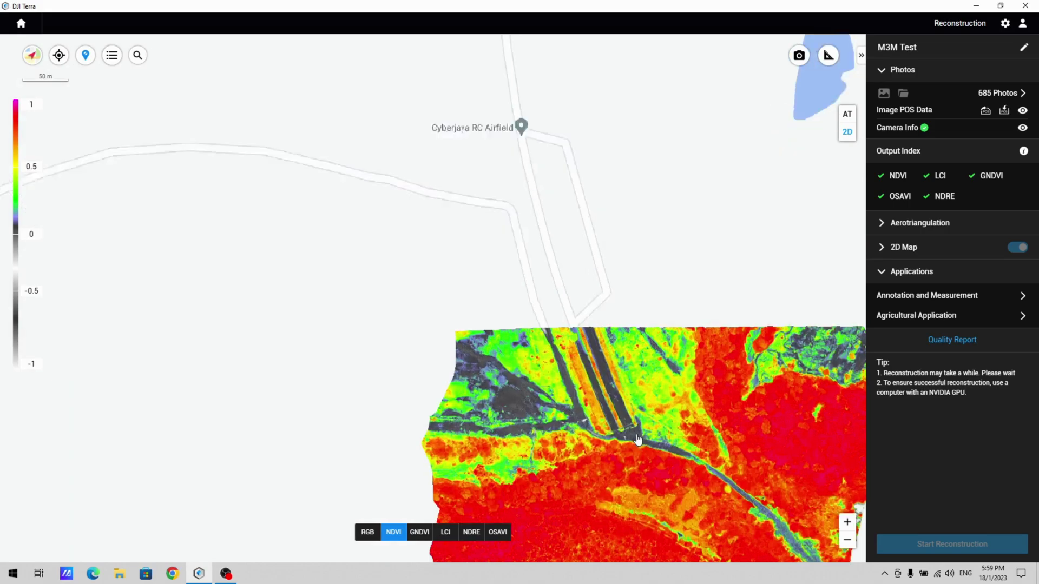
pyautogui.scroll(5, 503, 283)
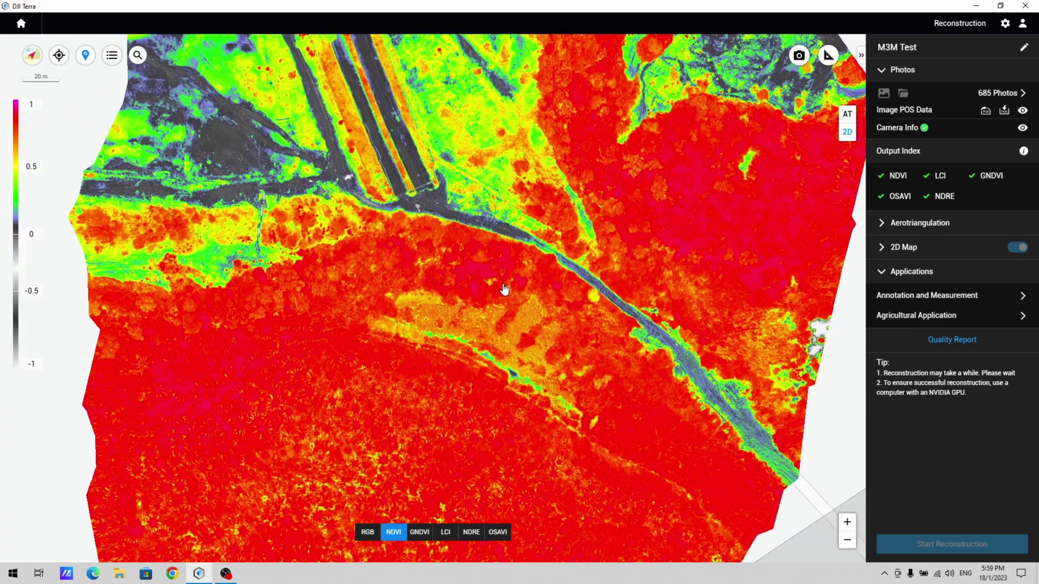
pyautogui.scroll(-5, 504, 292)
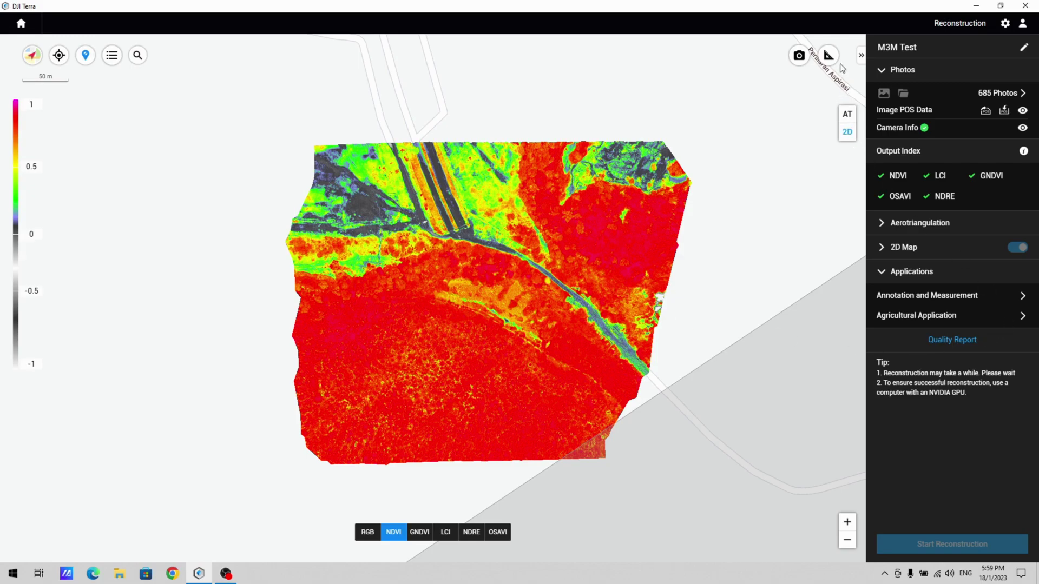
pyautogui.click(833, 58)
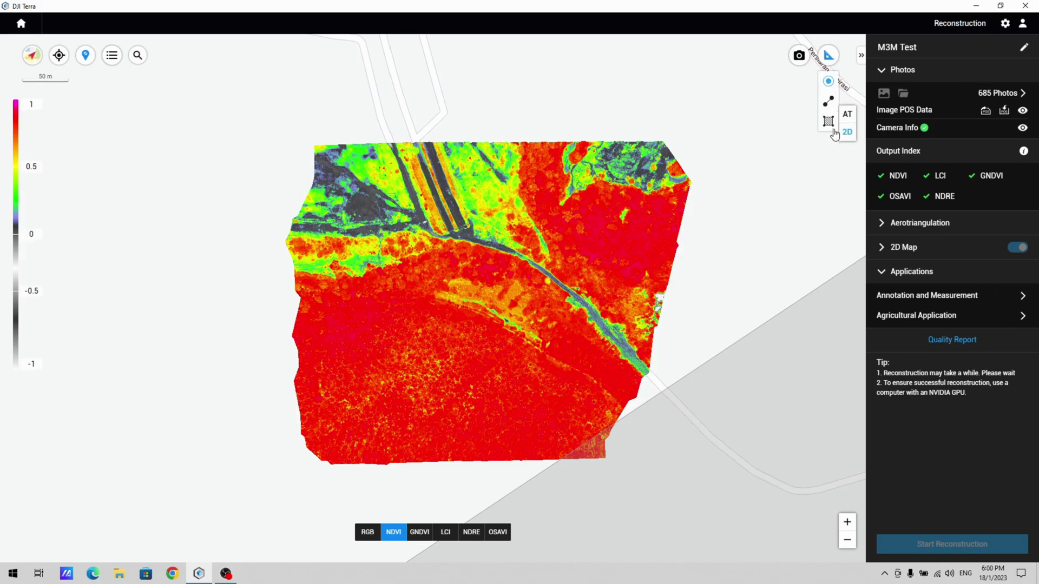
# Trace the map's four corners to measure 11.8672 ha, then clear the polygon.
pyautogui.click(320, 147)
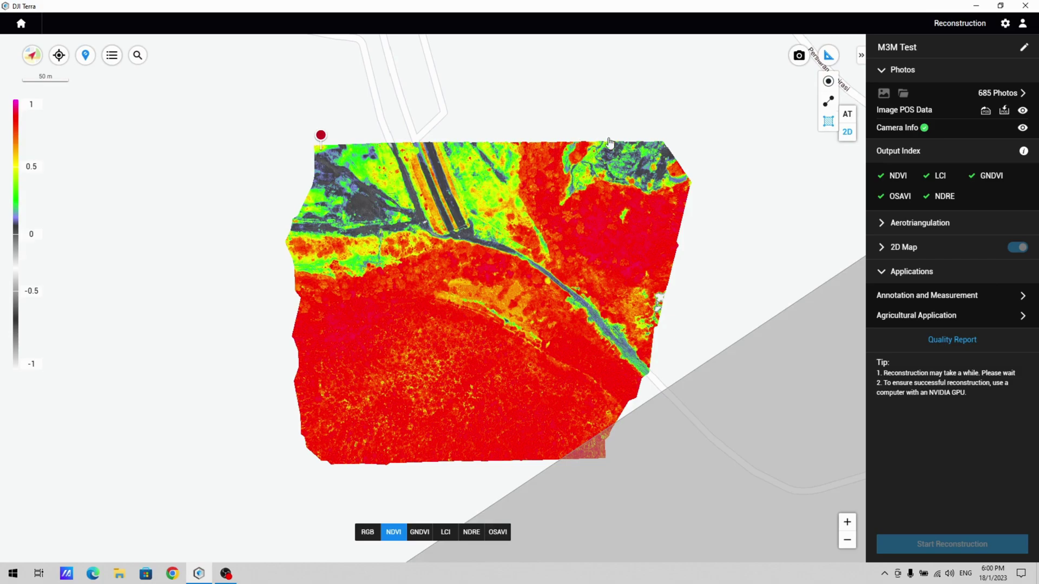
pyautogui.click(661, 143)
pyautogui.click(602, 458)
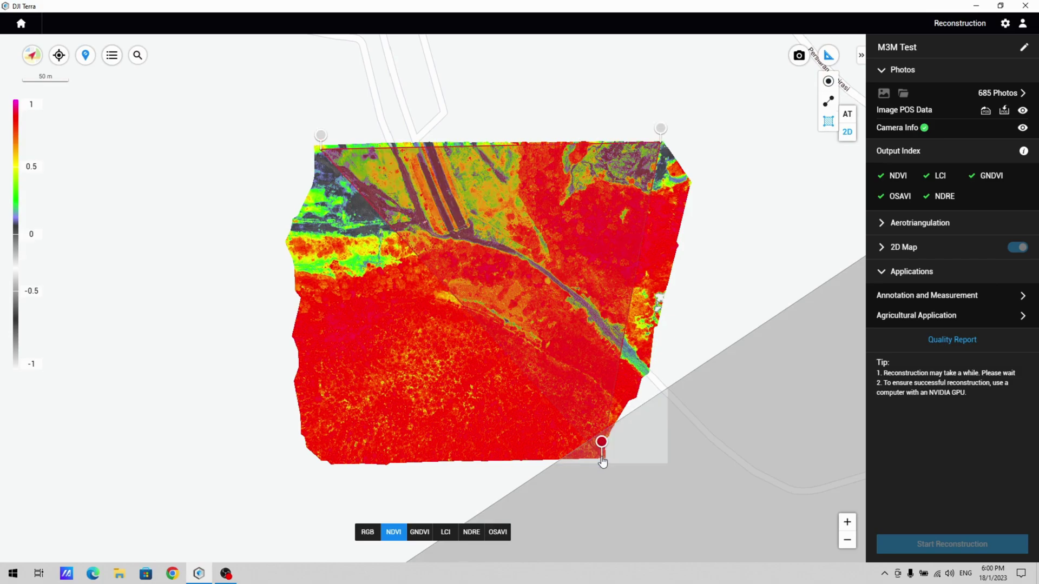
pyautogui.click(313, 461)
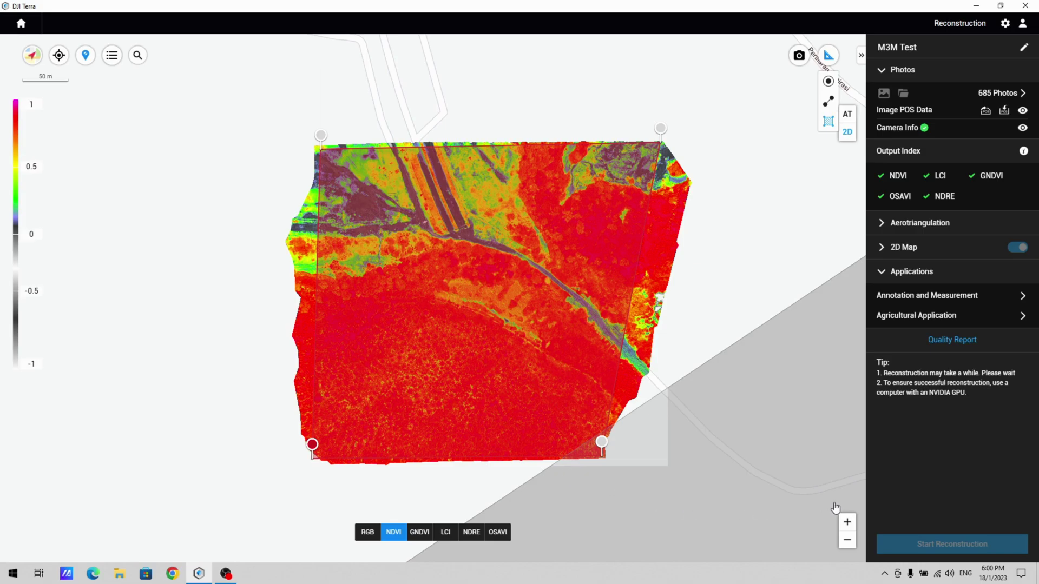
pyautogui.rightClick(611, 369)
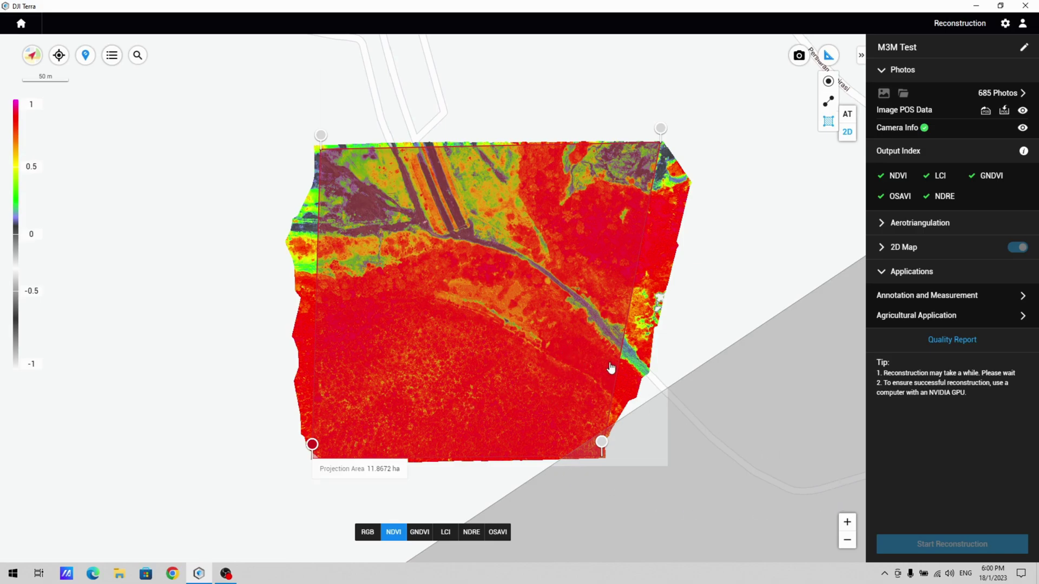
pyautogui.click(830, 56)
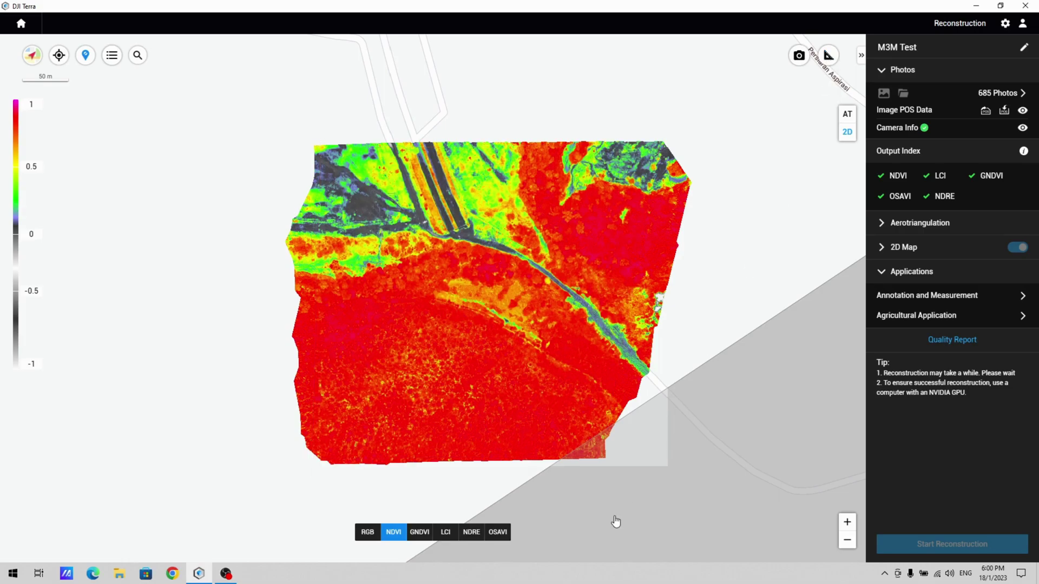
pyautogui.click(119, 574)
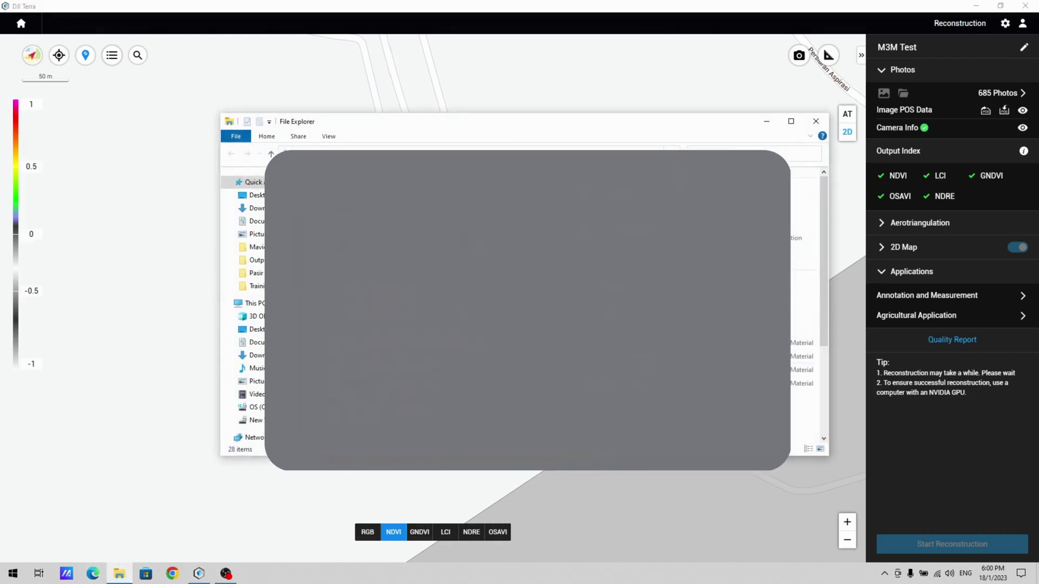
pyautogui.click(256, 422)
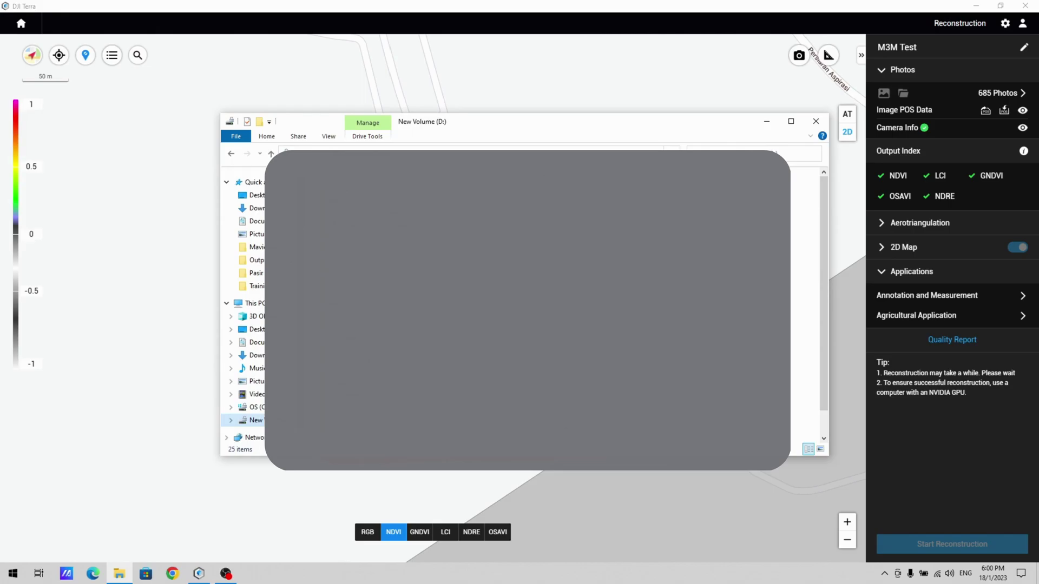
pyautogui.doubleClick(363, 228)
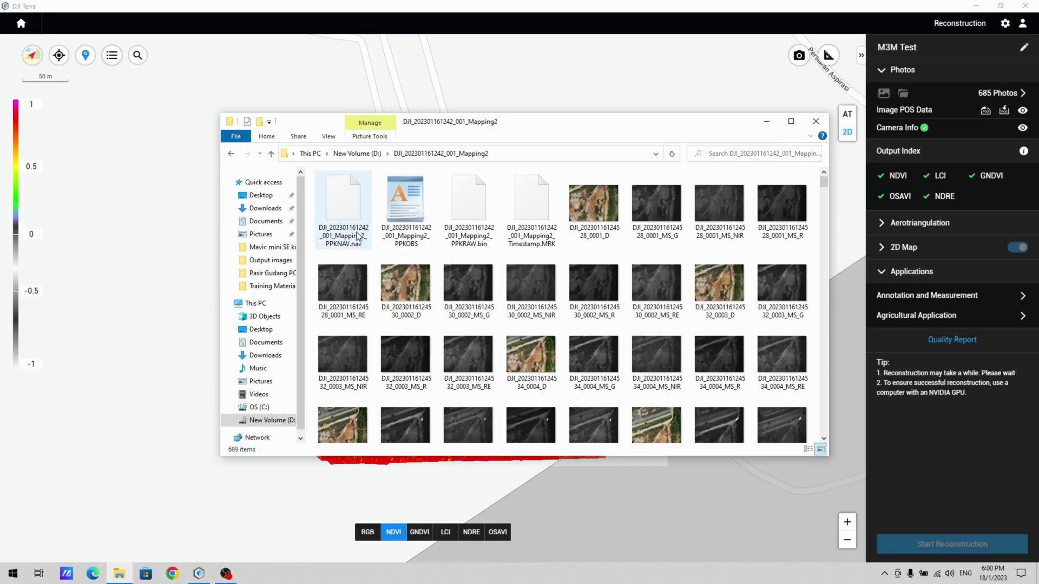
# Check the first capture's D, MS_G, MS_NIR, MS_R and MS_RE images, then maximize the window.
pyautogui.click(609, 233)
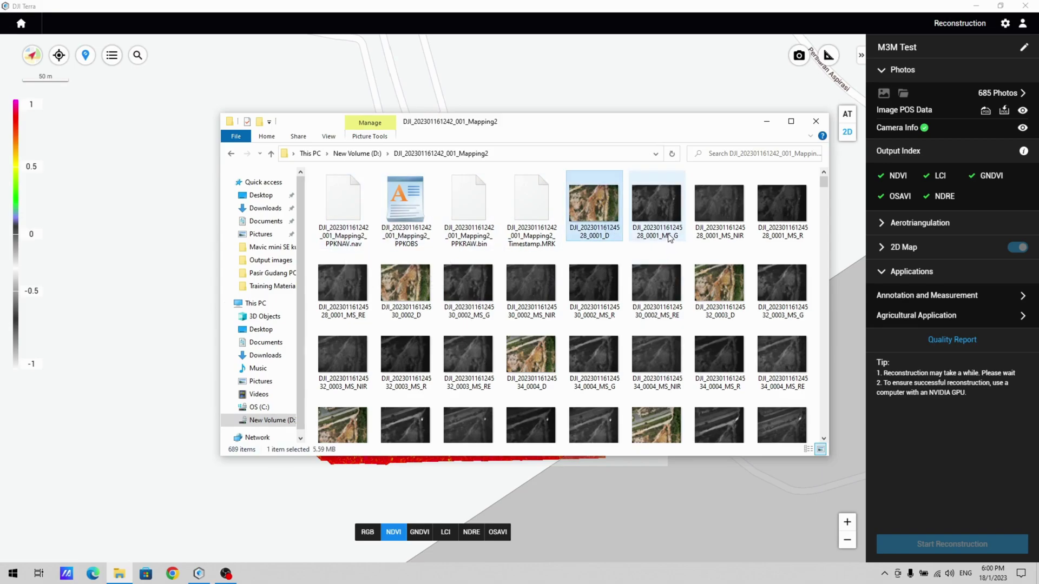
pyautogui.click(671, 239)
pyautogui.click(724, 237)
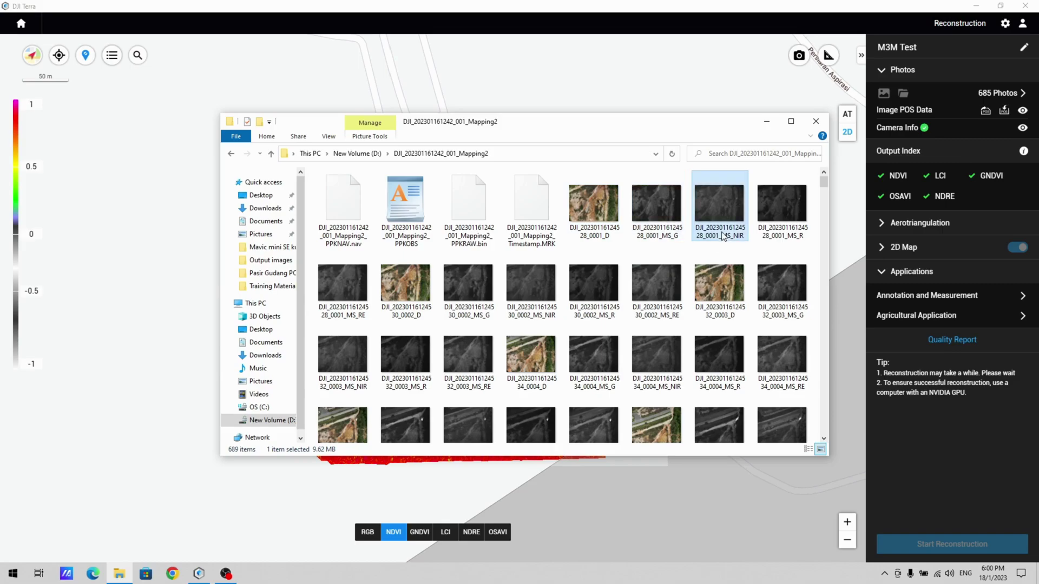
pyautogui.click(772, 234)
pyautogui.click(336, 309)
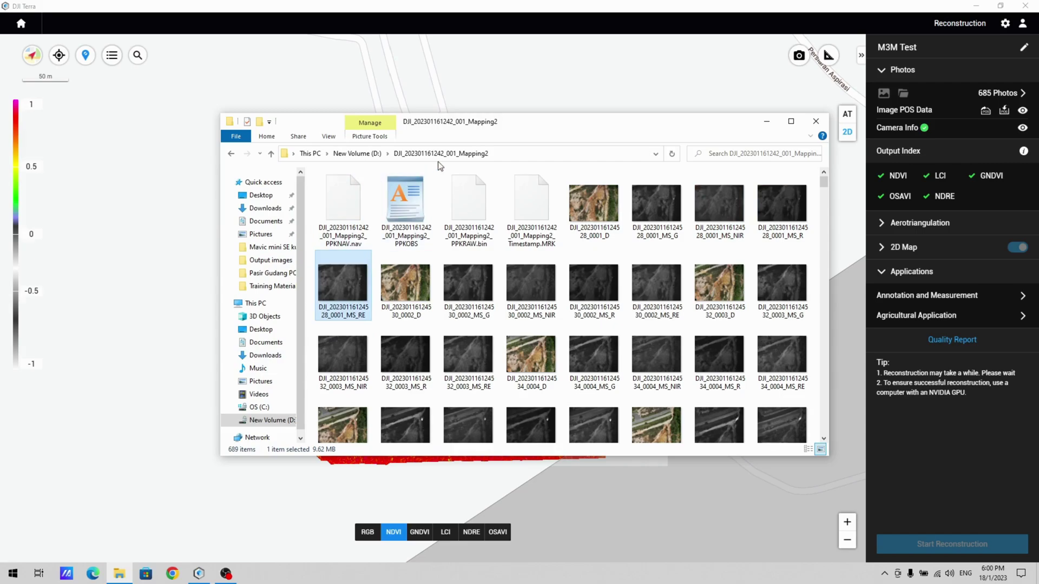
pyautogui.doubleClick(471, 121)
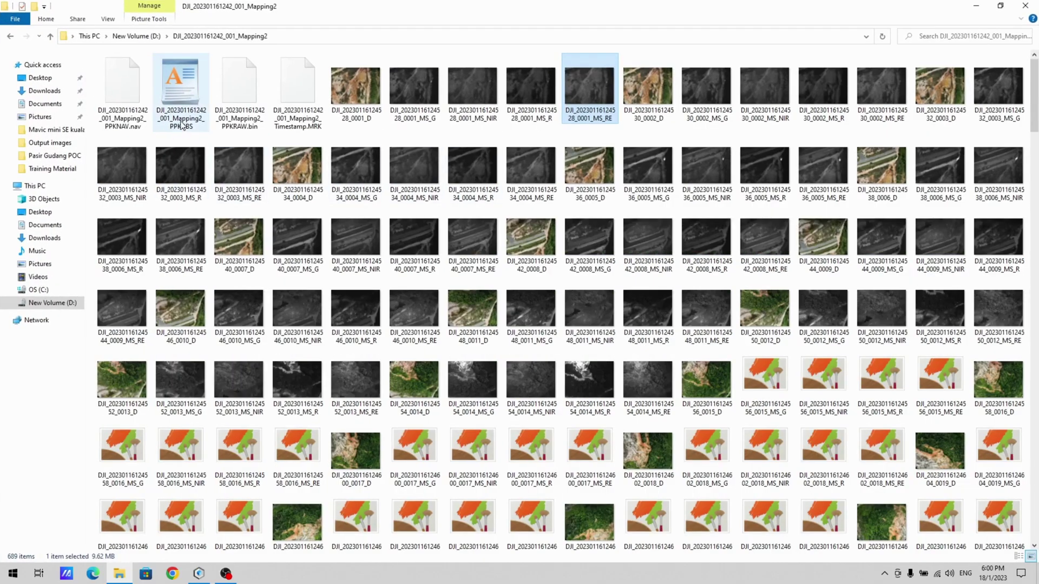
# Select the PPKOBS and Timestamp.MRK files to check their sizes.
pyautogui.click(174, 103)
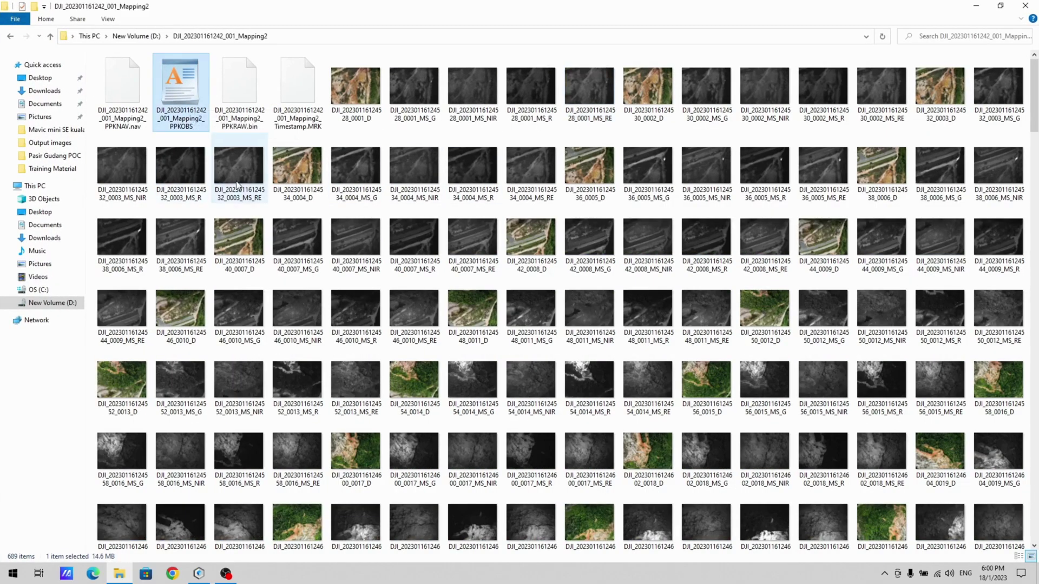
pyautogui.click(280, 107)
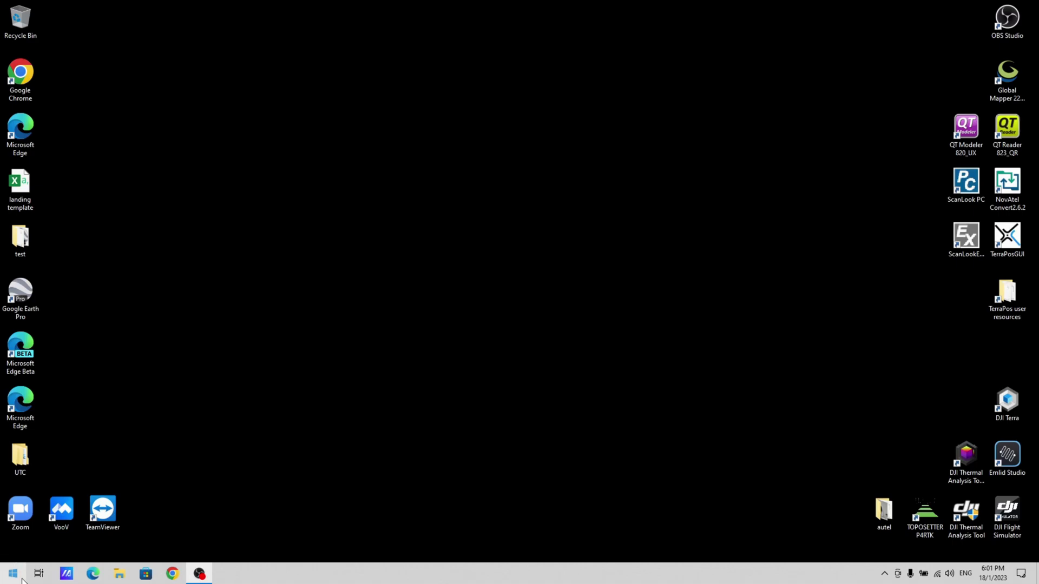
# Launch Agisoft Metashape Professional from the Start menu's Agisoft group.
pyautogui.click(13, 574)
pyautogui.click(100, 346)
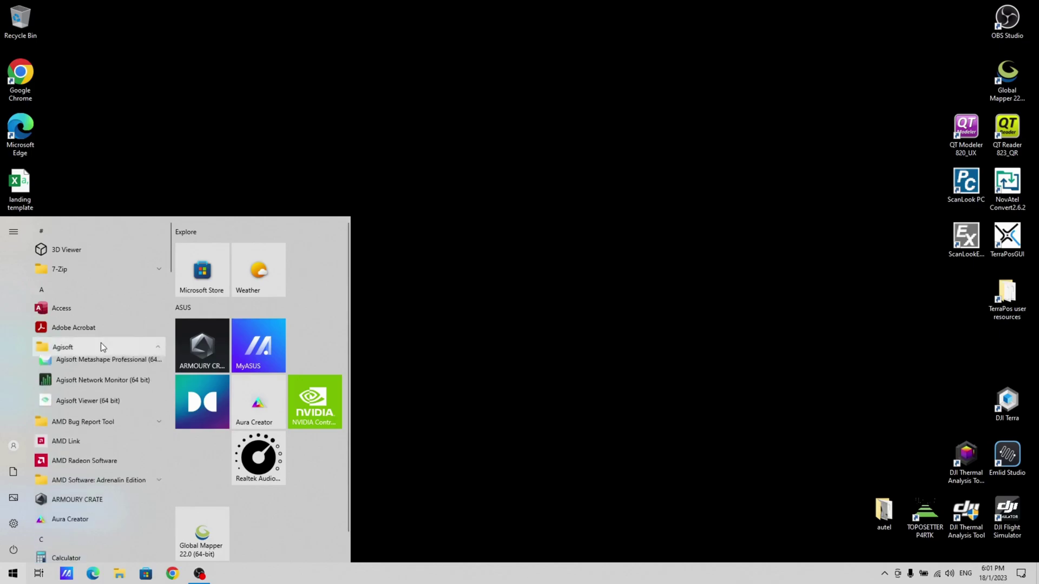
pyautogui.click(359, 436)
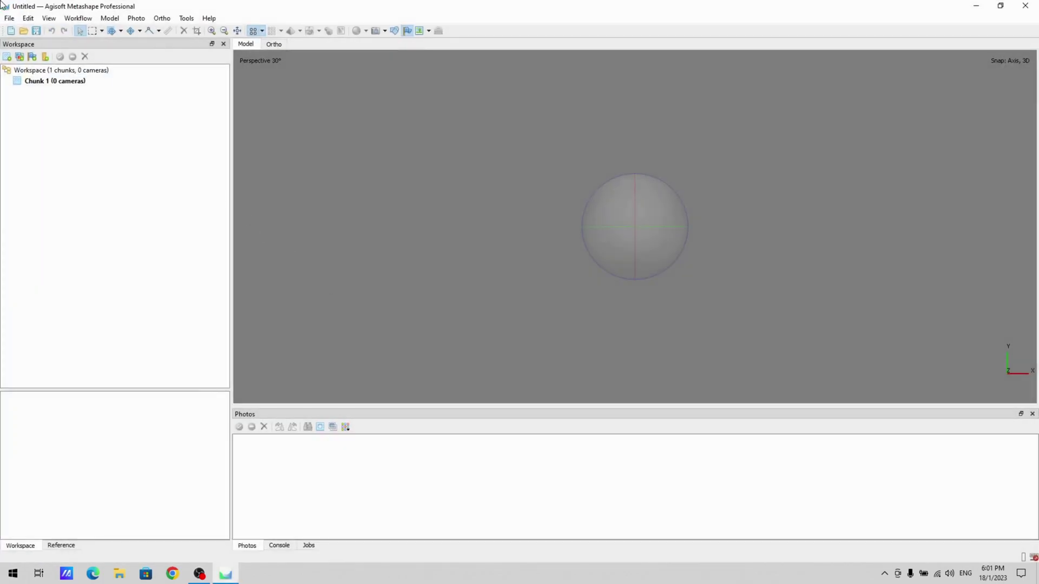
# Add the mapping folder as a multi-camera system, accepting the 137 unmatched images.
pyautogui.click(81, 19)
pyautogui.click(96, 43)
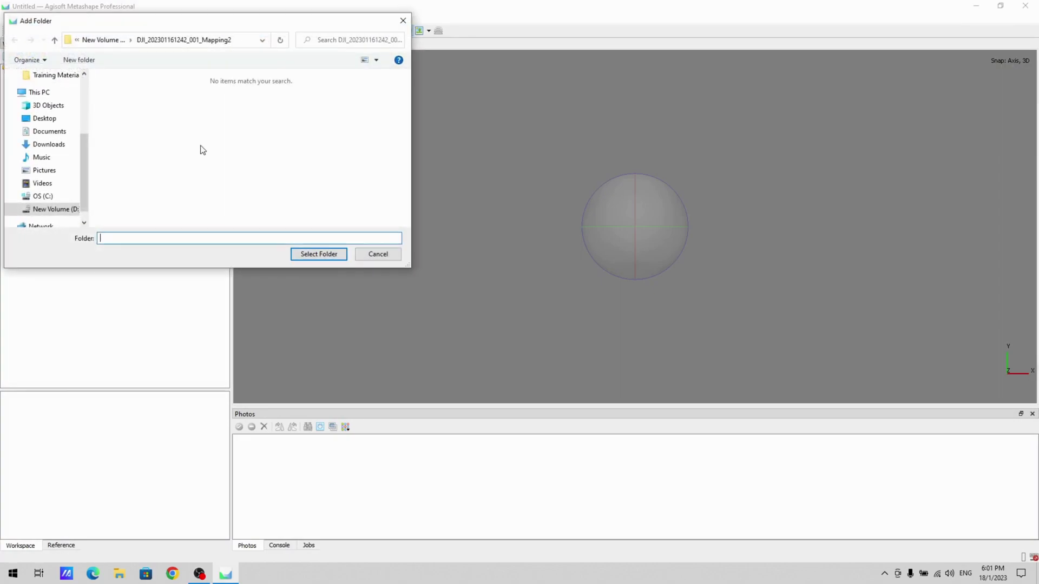
pyautogui.click(327, 255)
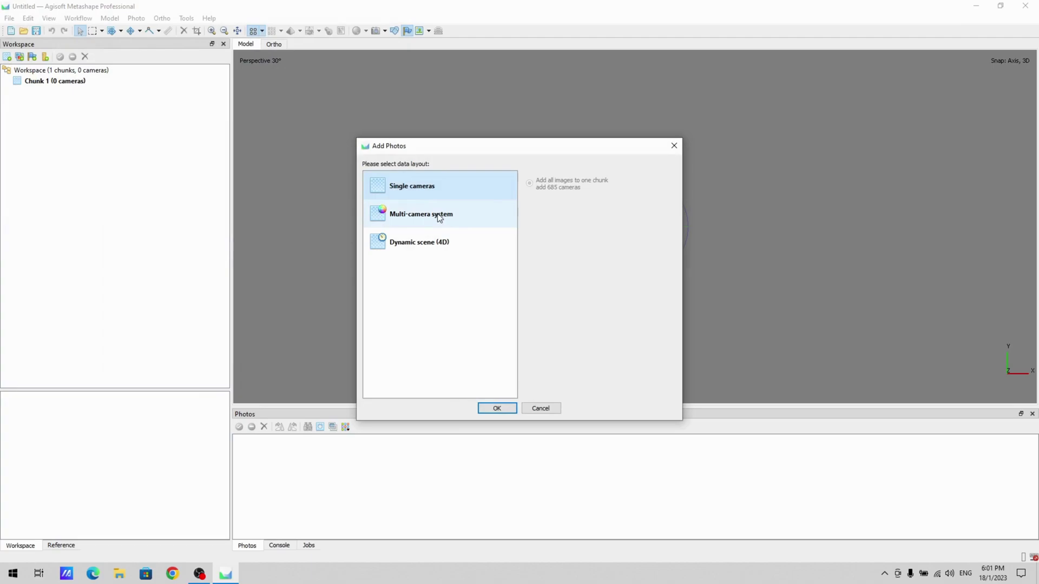
pyautogui.click(437, 221)
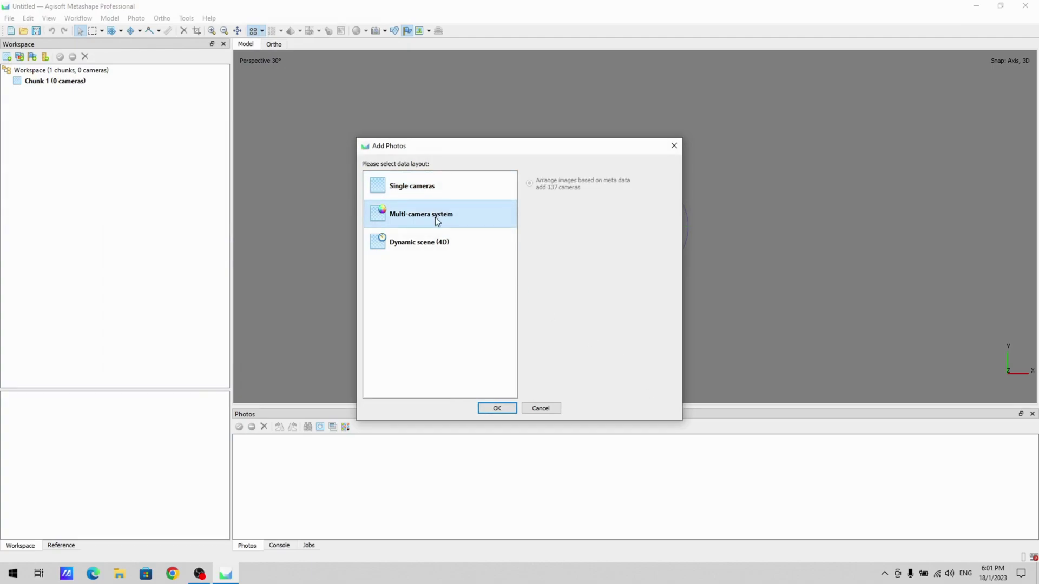
pyautogui.click(511, 411)
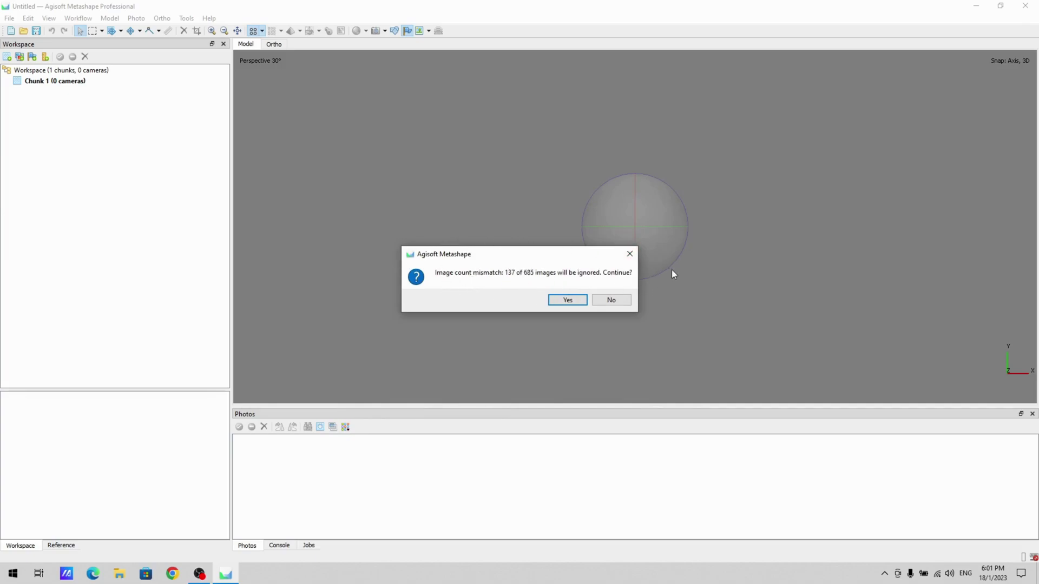
pyautogui.click(576, 303)
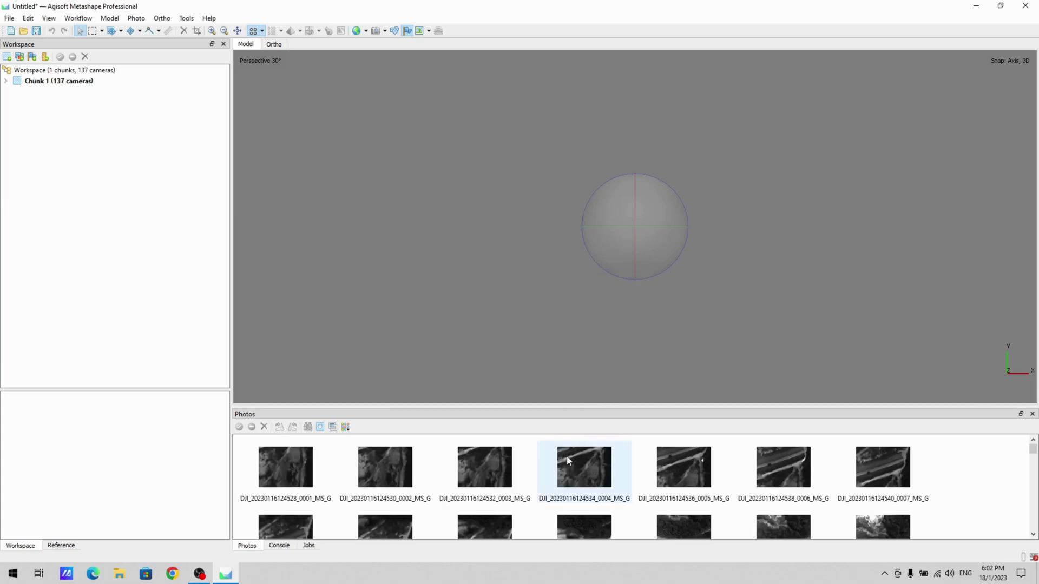
pyautogui.scroll(-9, 297, 493)
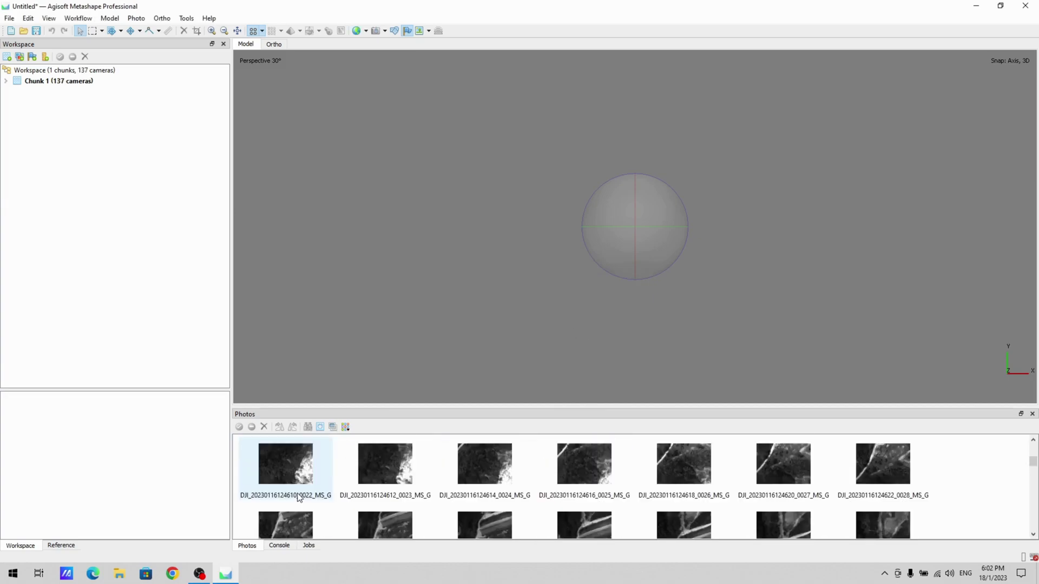
pyautogui.scroll(9, 300, 498)
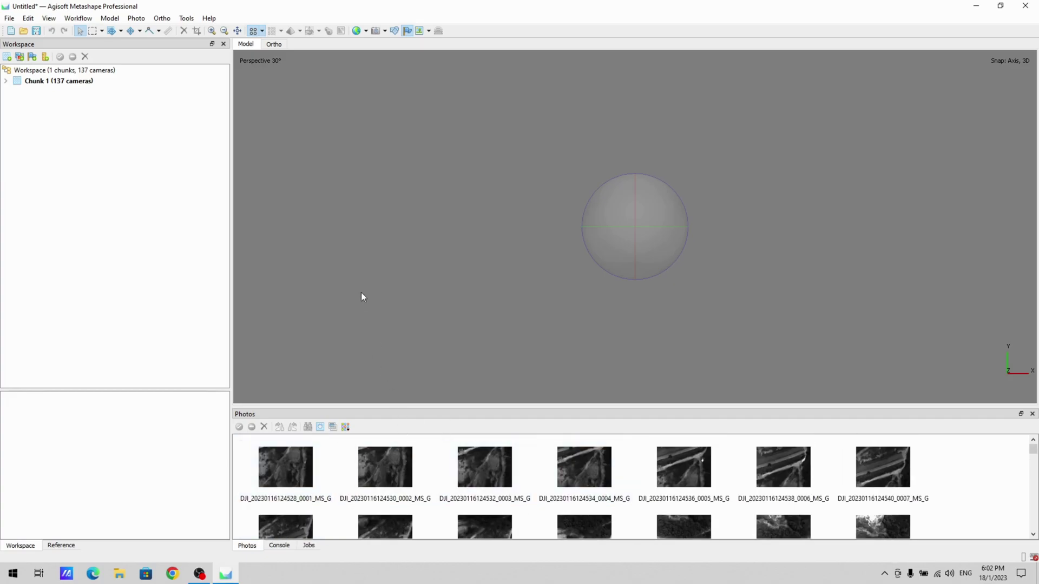
# Run Tools > Calibrate Reflectance with Use sun sensor ticked.
pyautogui.click(191, 18)
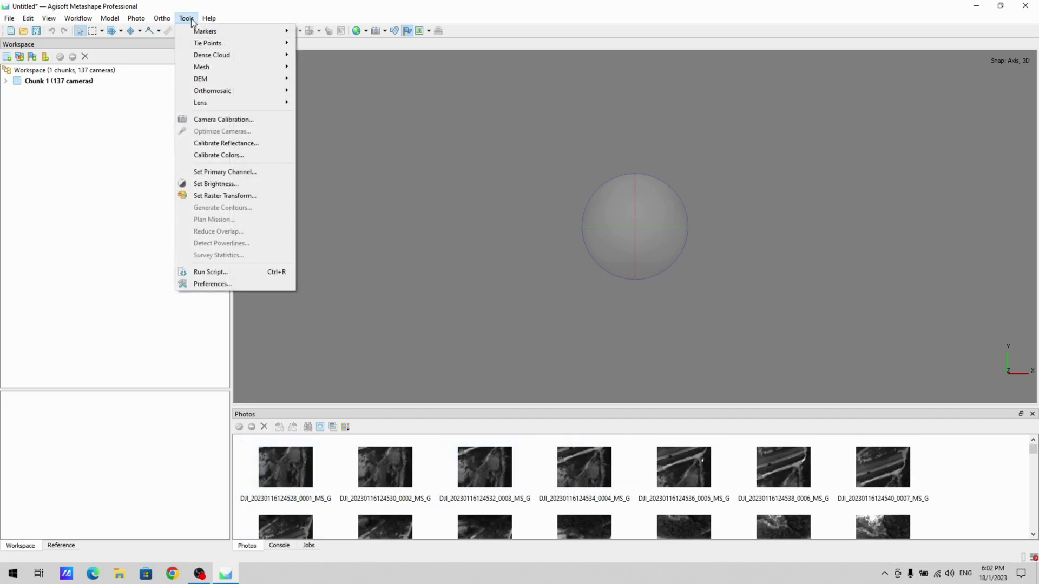
pyautogui.click(210, 142)
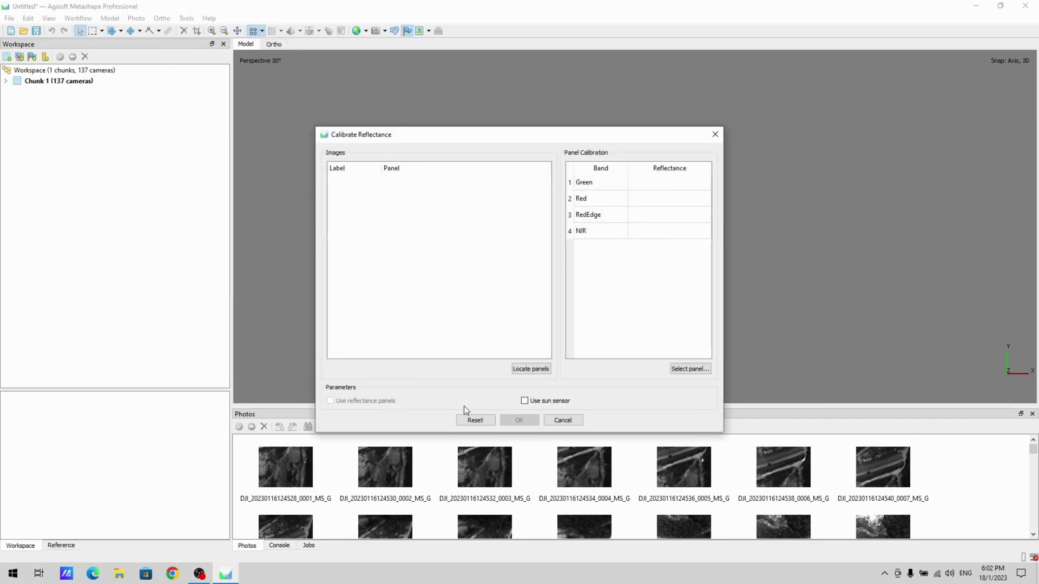
pyautogui.click(526, 402)
pyautogui.click(523, 421)
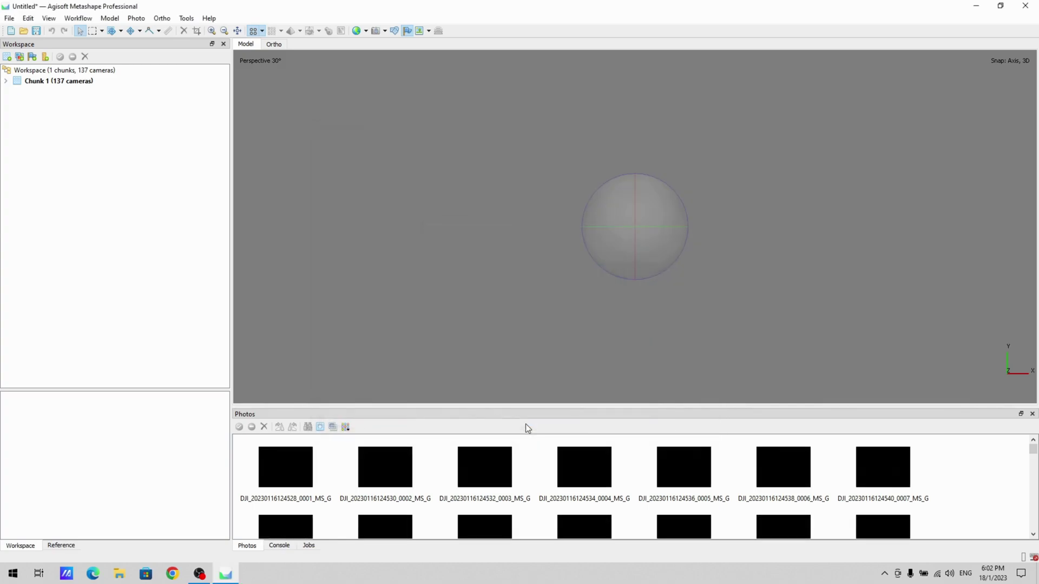
pyautogui.doubleClick(585, 467)
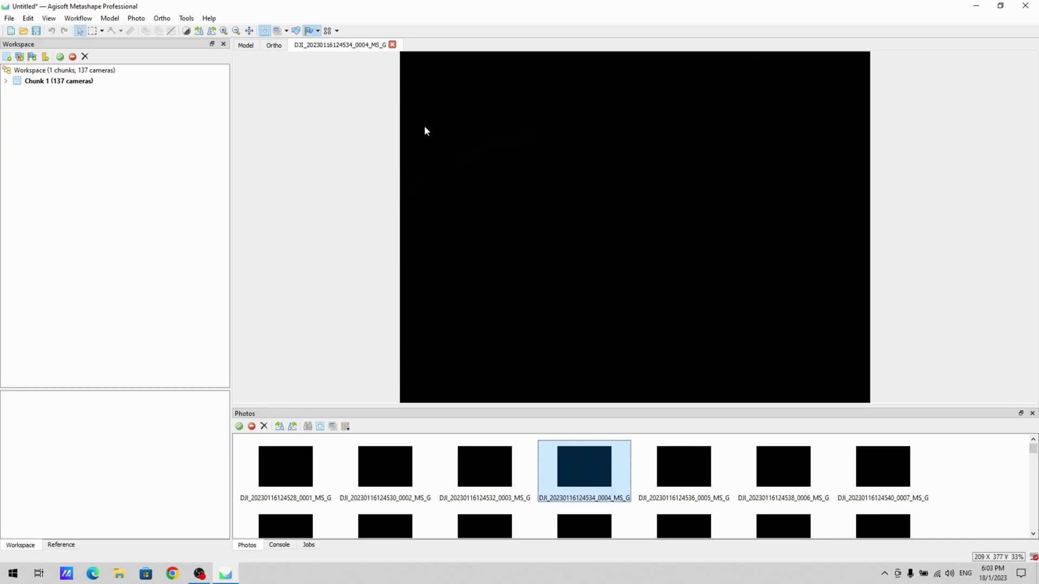
pyautogui.click(392, 44)
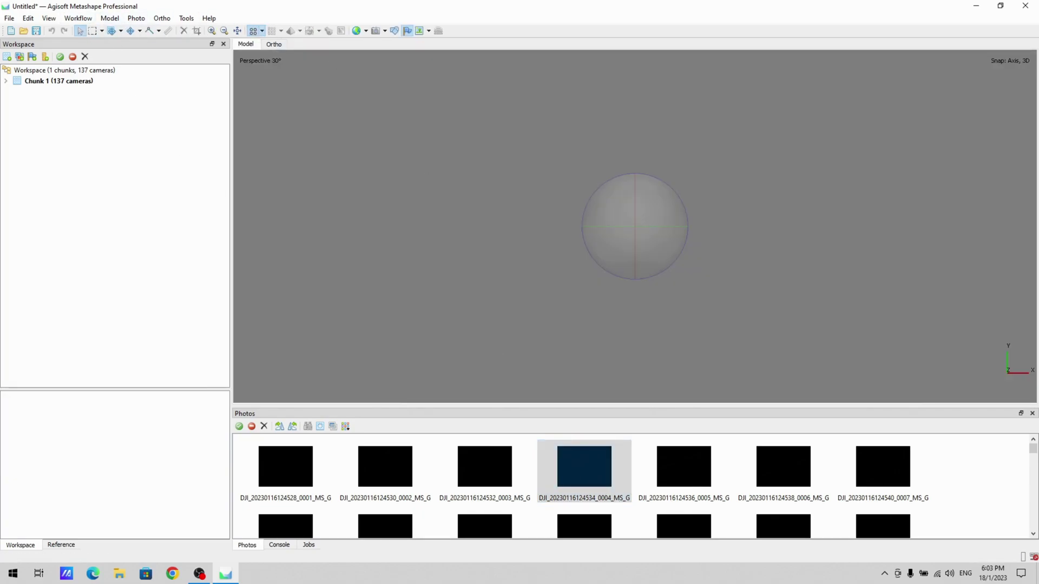
pyautogui.rightClick(468, 480)
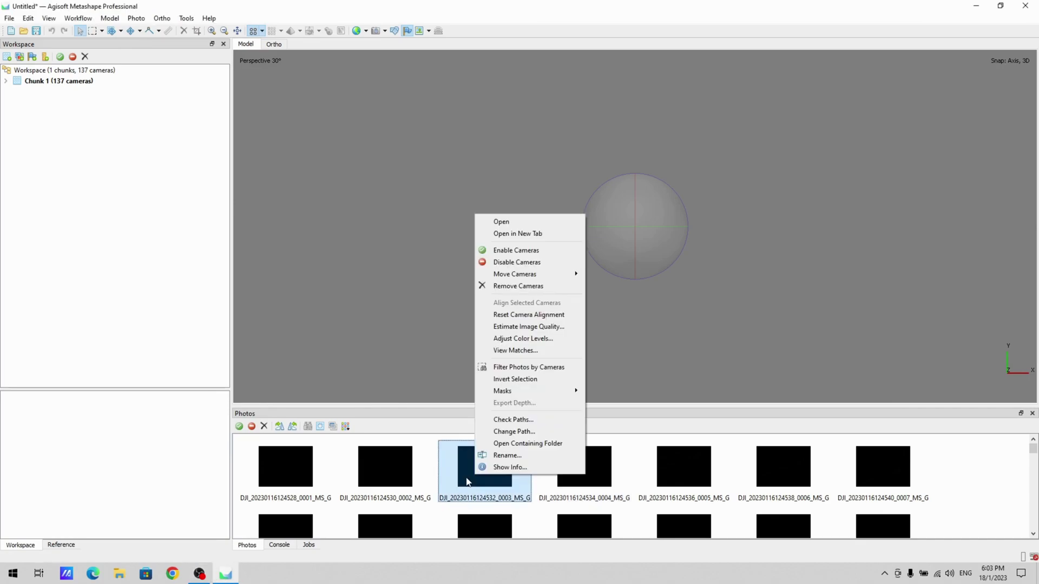
pyautogui.press('Escape')
pyautogui.doubleClick(483, 480)
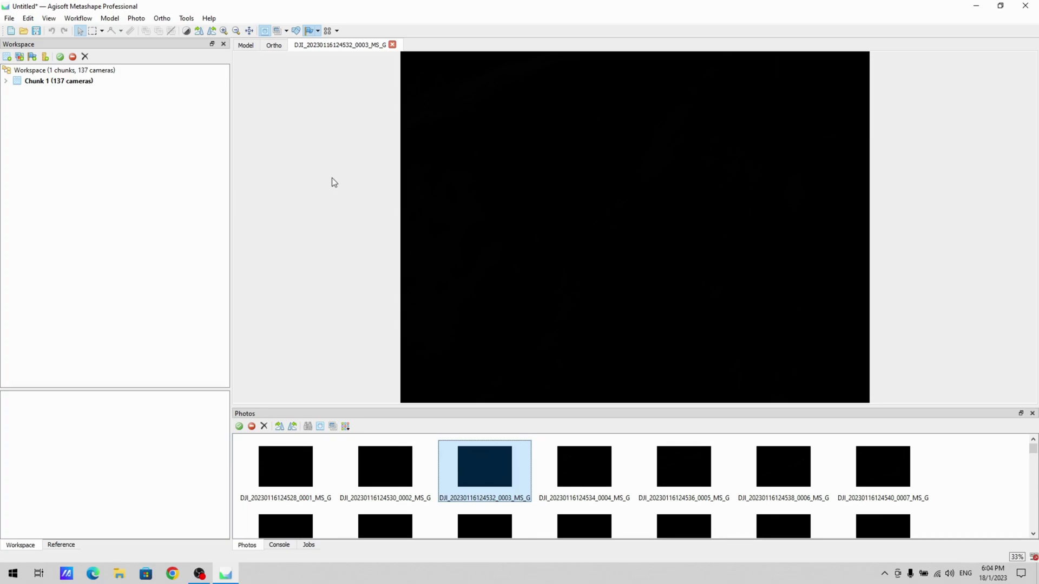
pyautogui.click(185, 19)
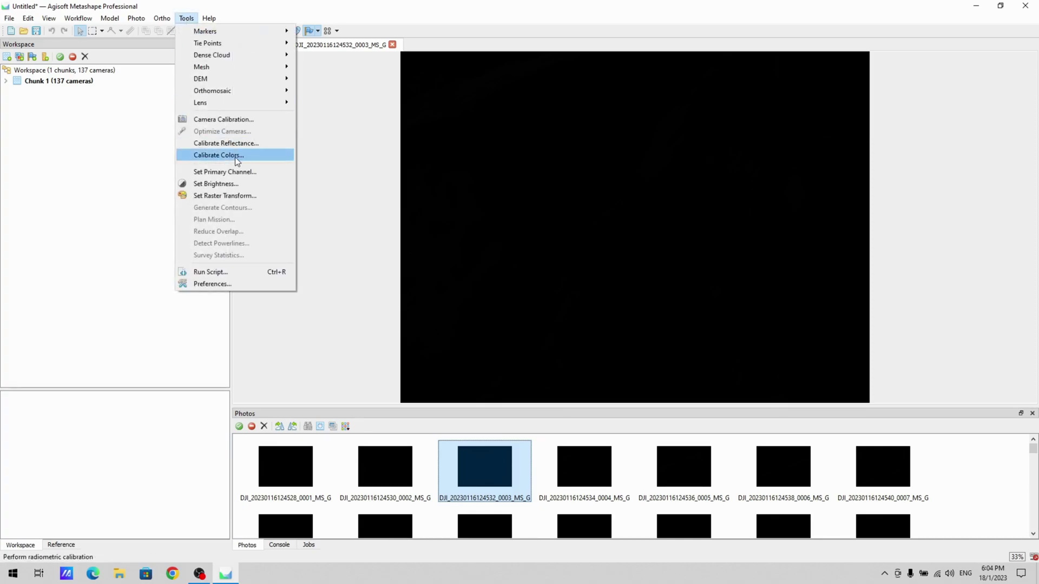
# Choose Set Raster Transform to show the Raster Calculator with Green, Red, RedEdge and NIR bands.
pyautogui.click(238, 198)
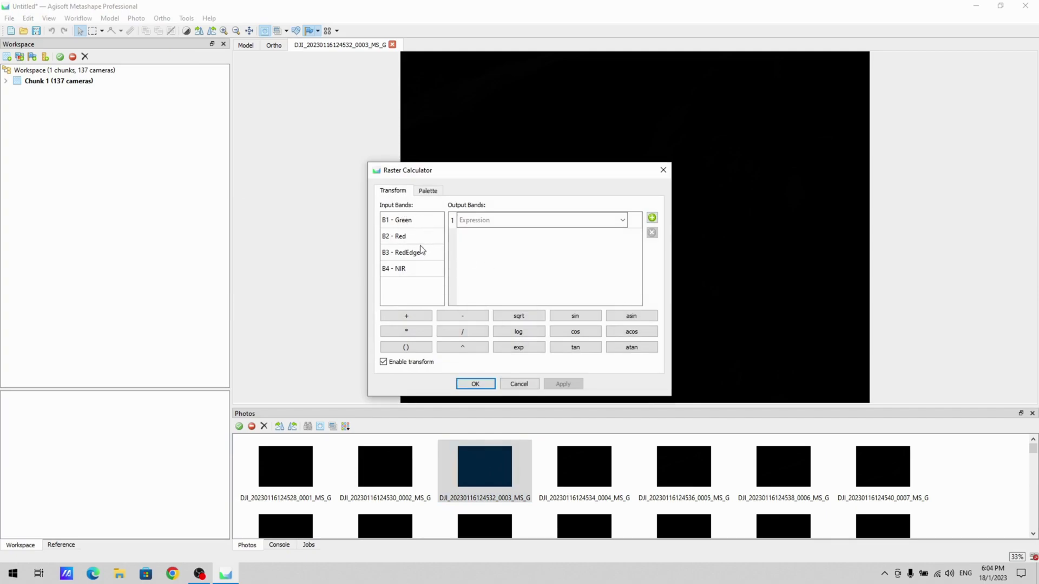